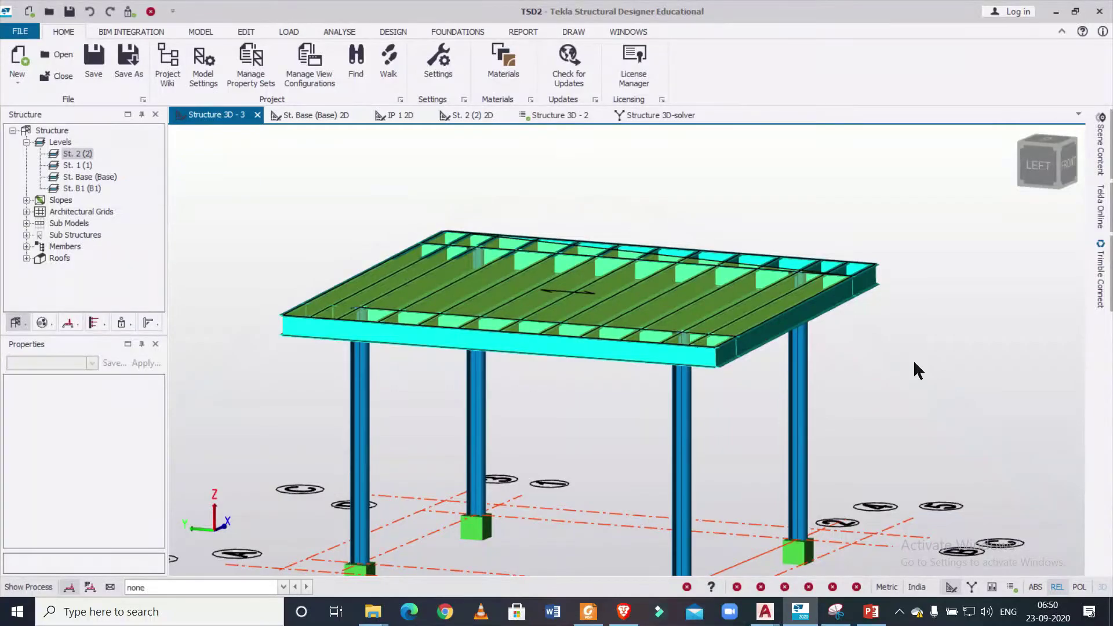
# Orbit and zoom the current frame model through top, low side and isometric views
pyautogui.moveTo(931, 377); pyautogui.dragTo(760, 366, button='middle')
pyautogui.scroll(-3, 798, 414)
pyautogui.scroll(3, 760, 362)
pyautogui.scroll(-5, 812, 342)
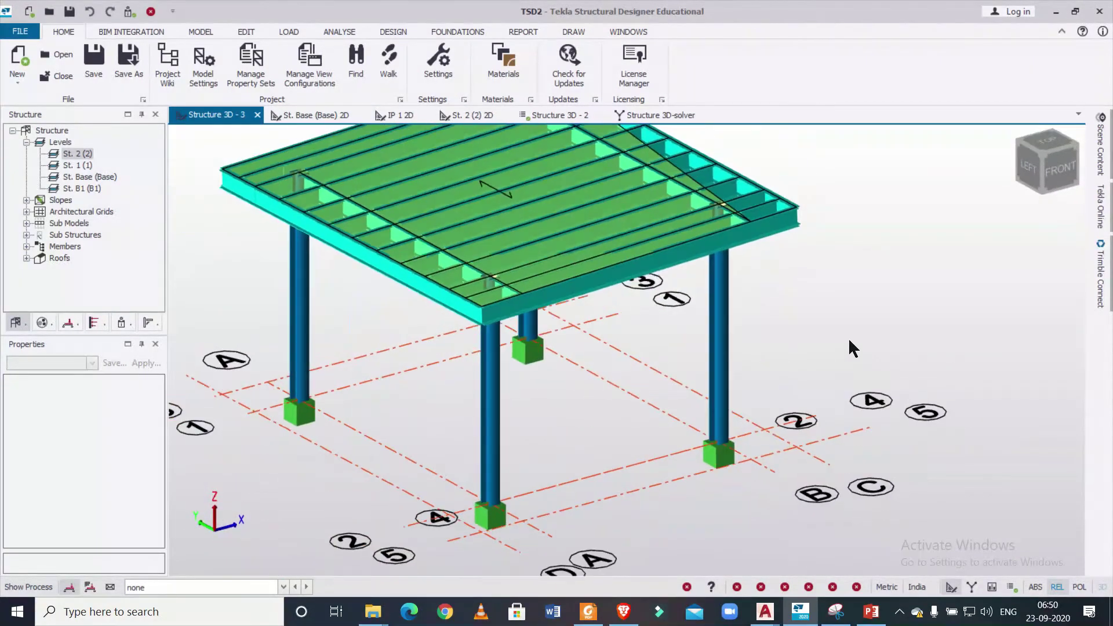
pyautogui.moveTo(848, 337); pyautogui.dragTo(809, 342, button='middle')
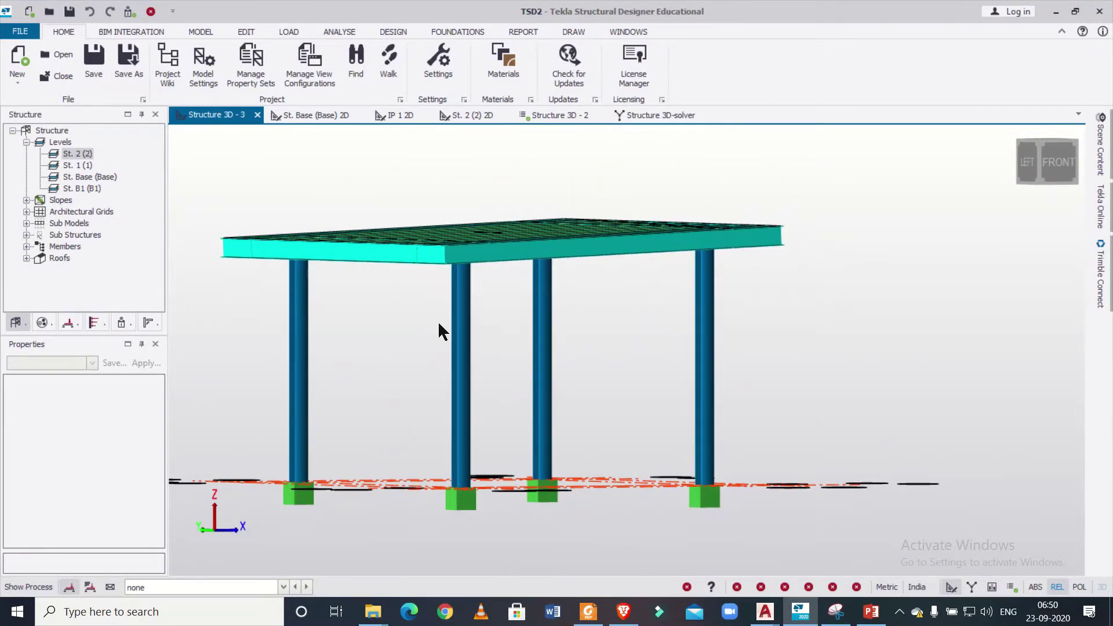
pyautogui.scroll(-2, 406, 330)
pyautogui.moveTo(392, 340); pyautogui.dragTo(460, 375, button='middle')
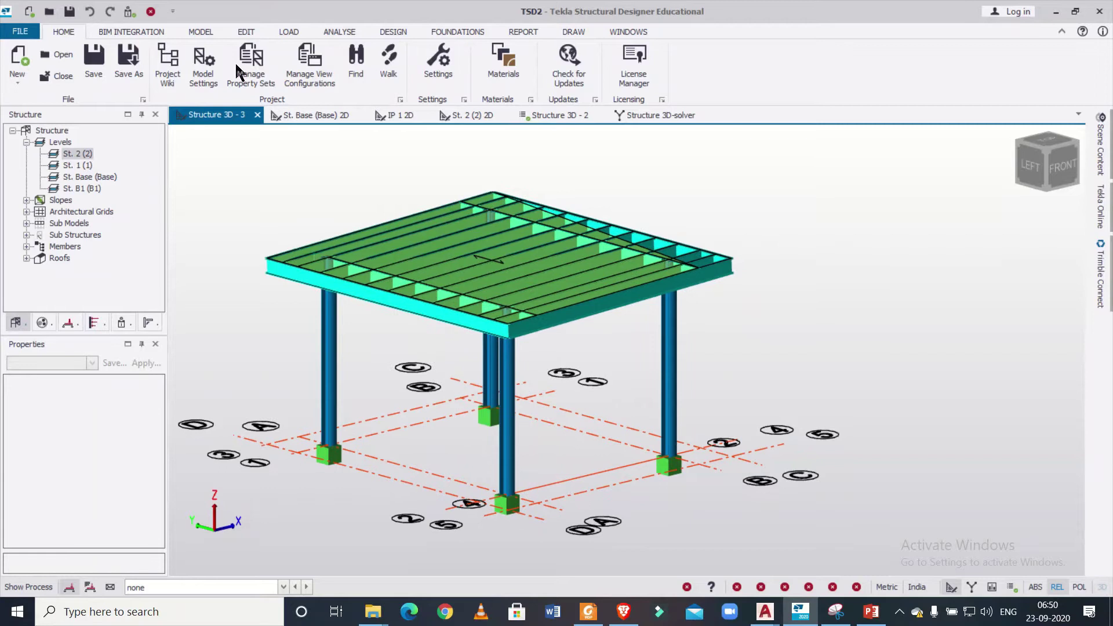
pyautogui.click(203, 32)
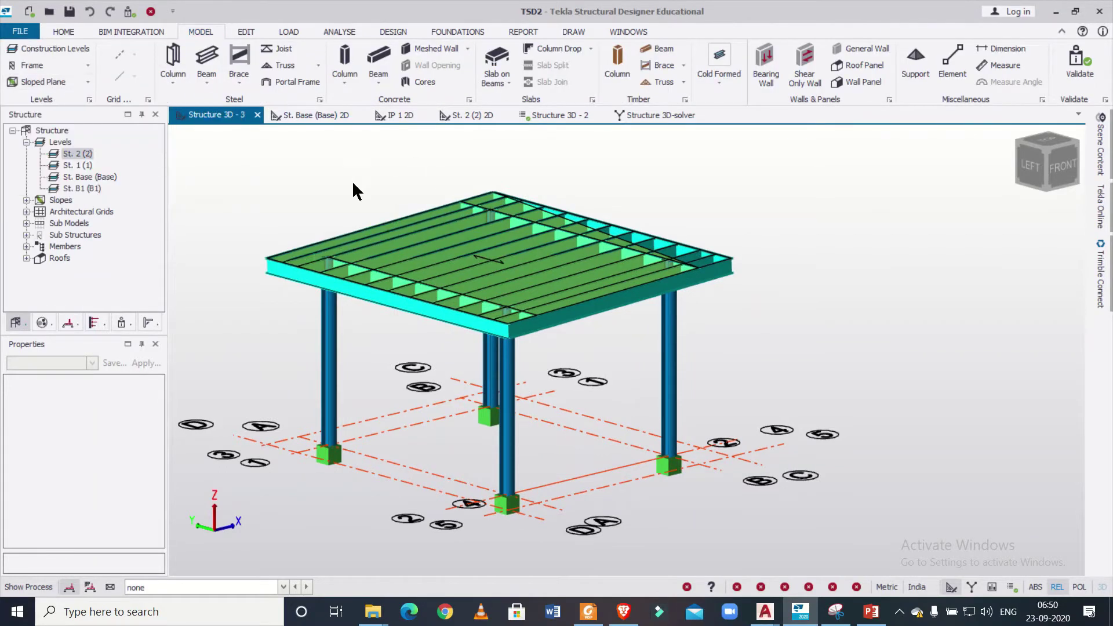
pyautogui.scroll(5, 360, 197)
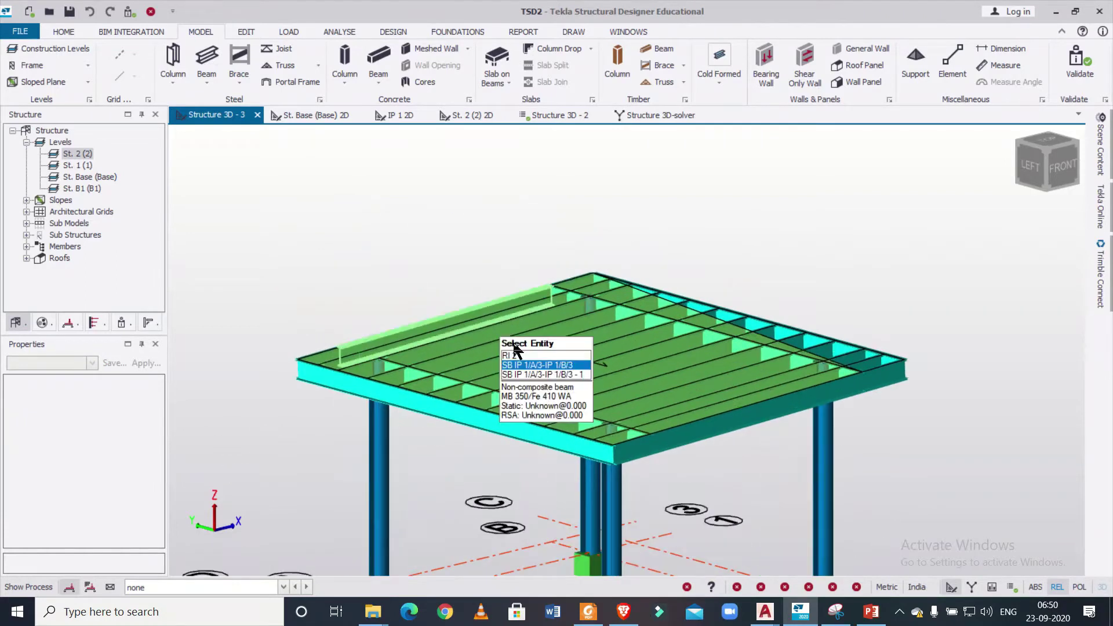
pyautogui.scroll(-2, 548, 343)
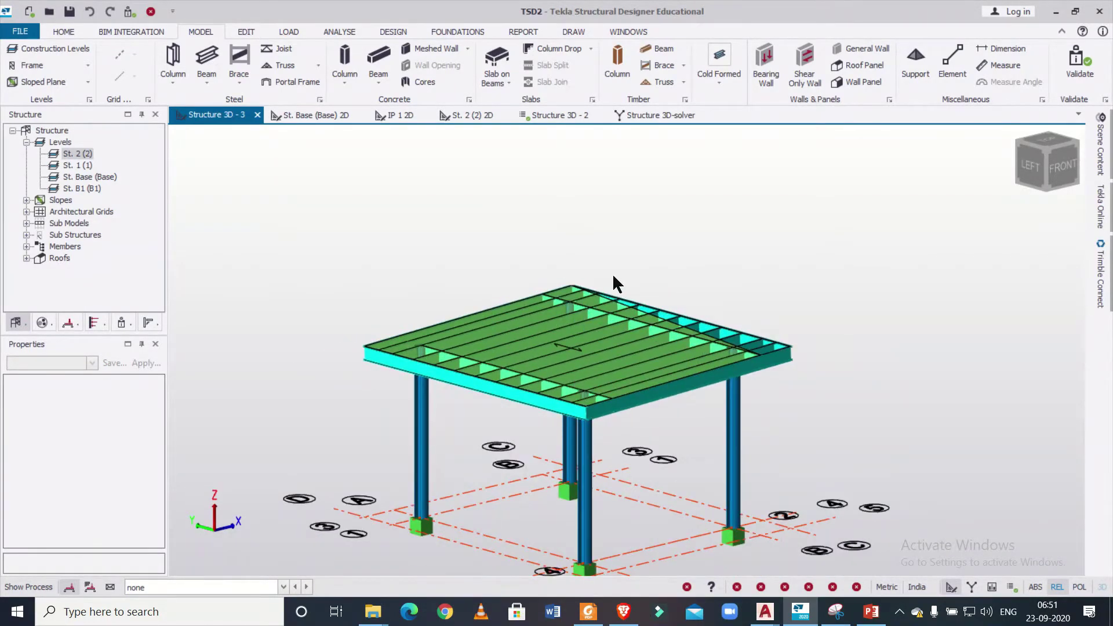
# Start a new blank model, discarding the unsaved changes to TSD2
pyautogui.click(20, 32)
pyautogui.click(29, 51)
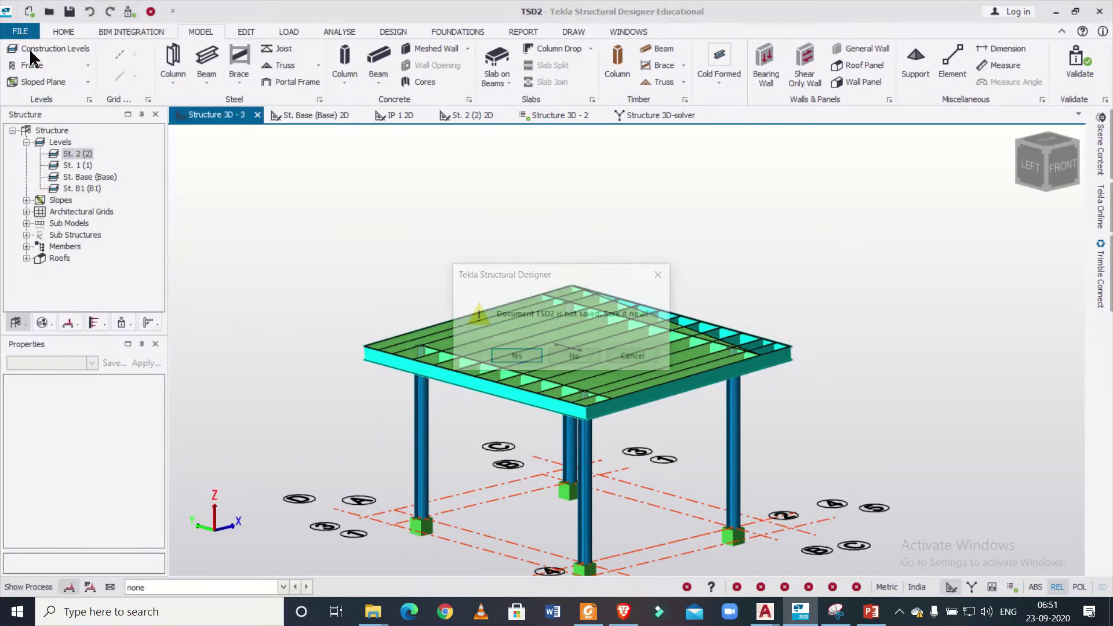
pyautogui.click(579, 357)
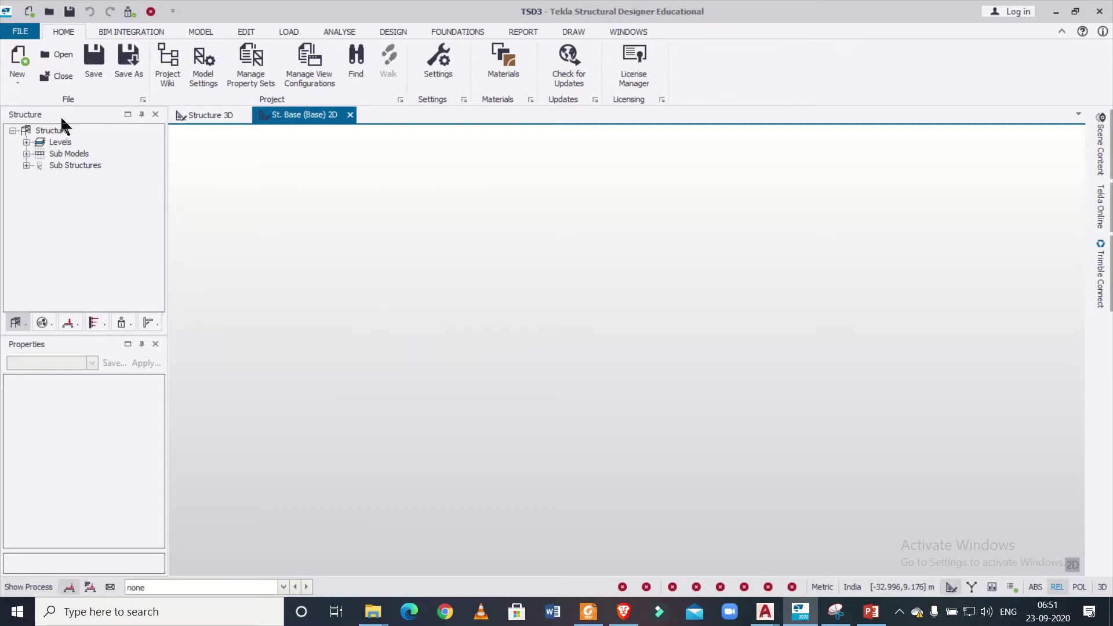
pyautogui.click(198, 31)
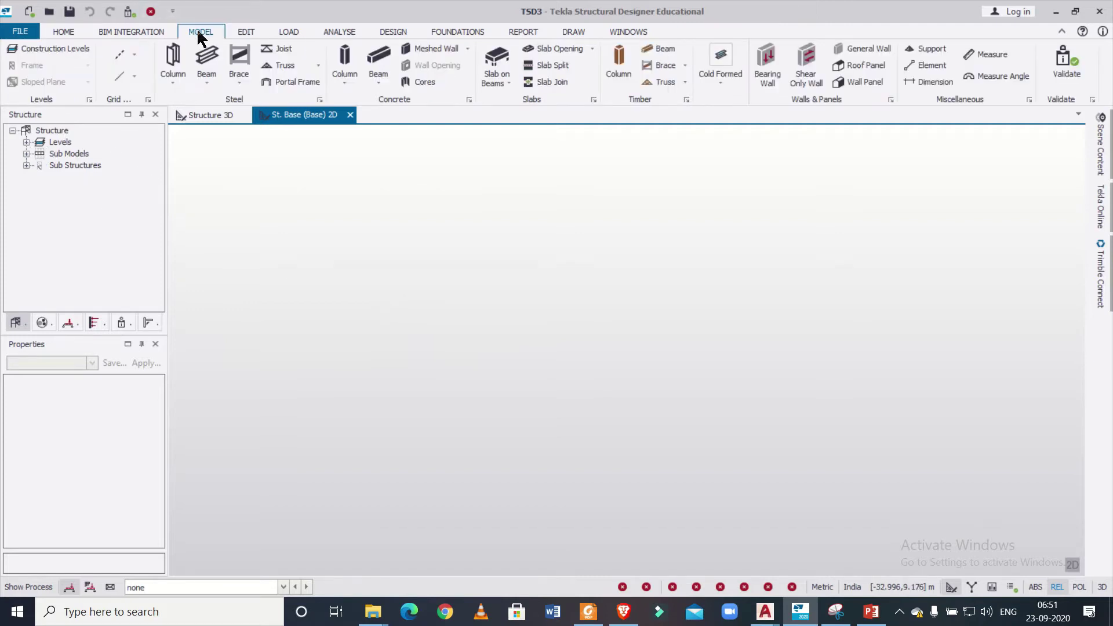
# Add construction level B1 below Base at -1.200 m
pyautogui.click(51, 50)
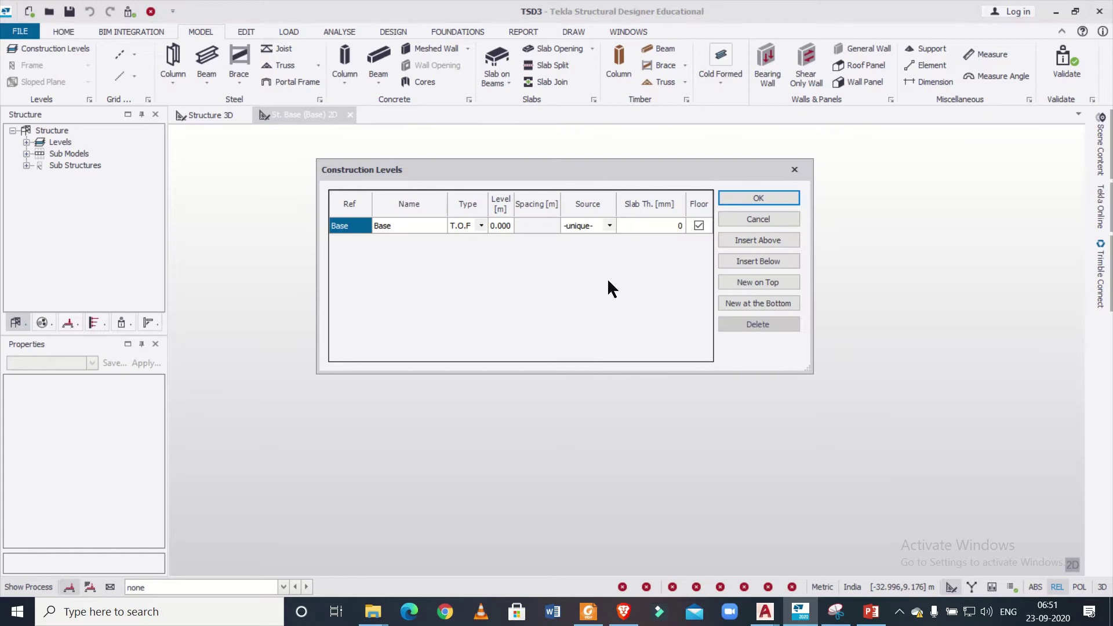
pyautogui.click(754, 261)
pyautogui.click(505, 243)
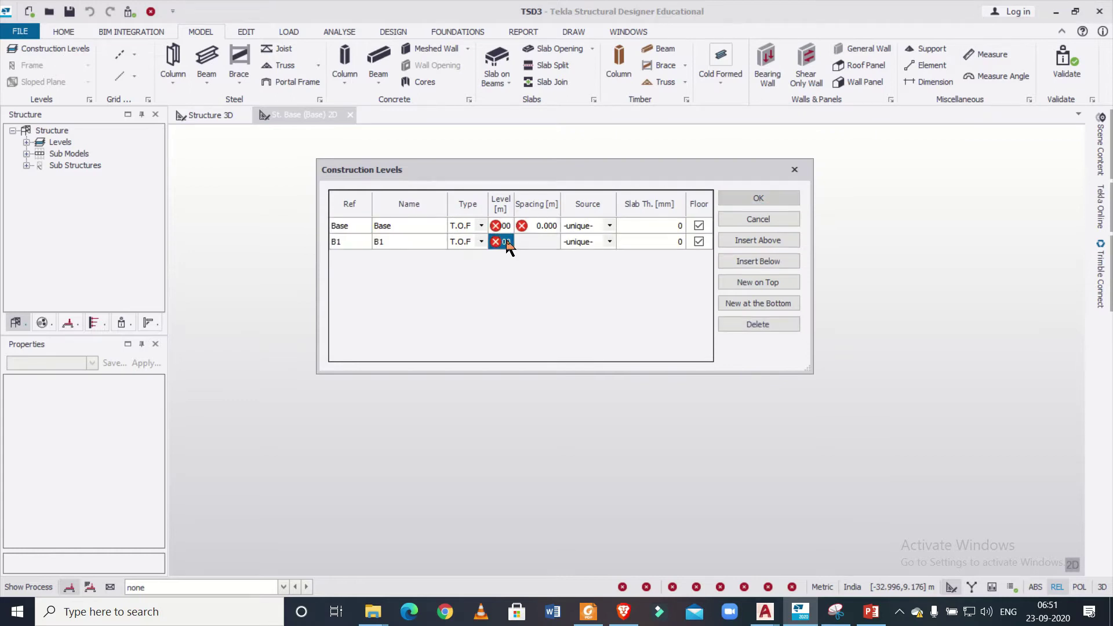
pyautogui.click(505, 243)
pyautogui.write('-1.2')
pyautogui.click(428, 226)
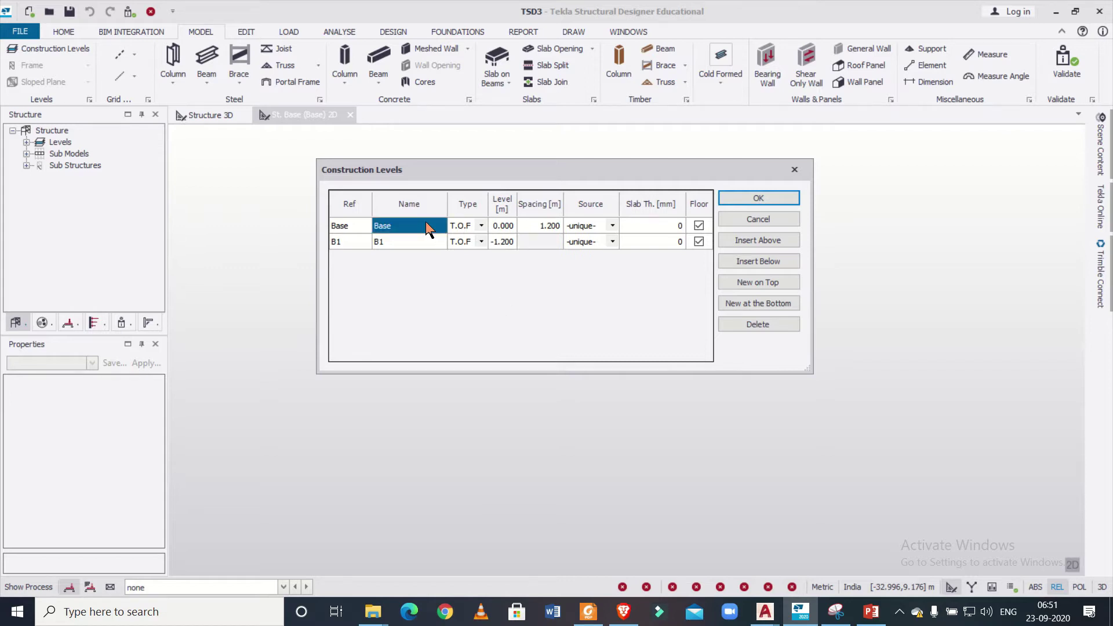
# Add level 1 above Base with 3 m spacing and type T.O.S
pyautogui.click(780, 241)
pyautogui.click(555, 225)
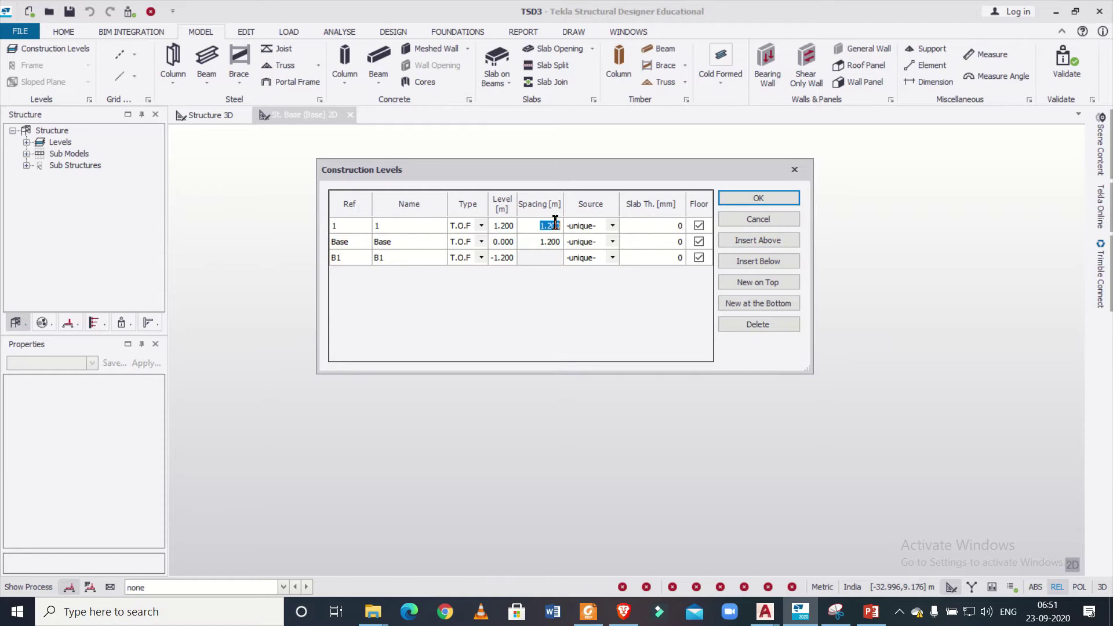
pyautogui.write('3.2')
pyautogui.click(481, 225)
pyautogui.click(481, 225)
pyautogui.click(483, 238)
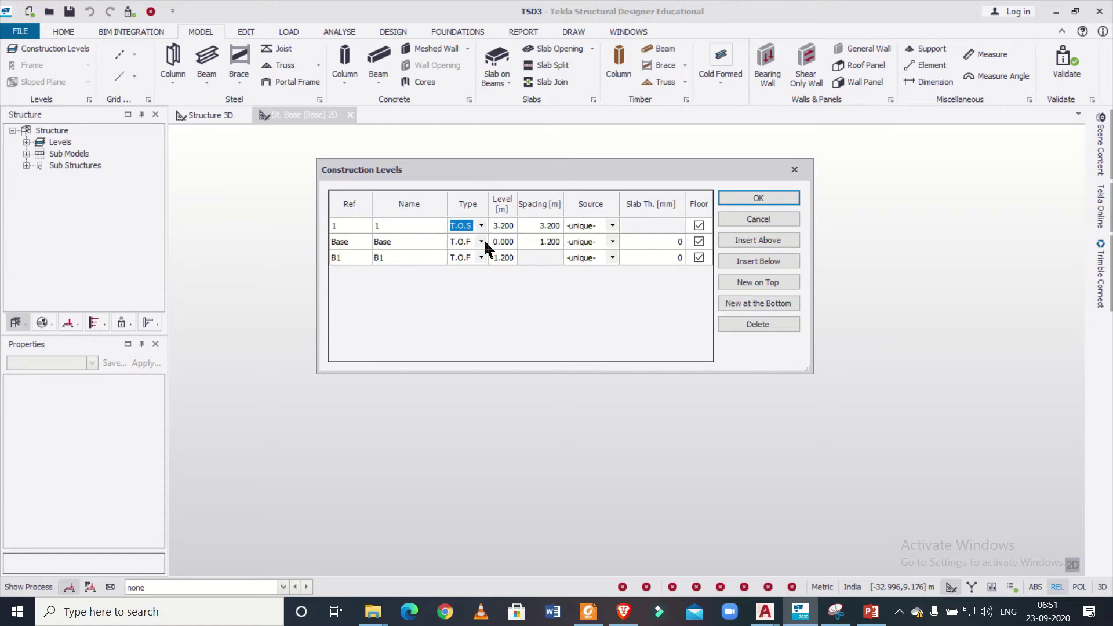
pyautogui.click(432, 228)
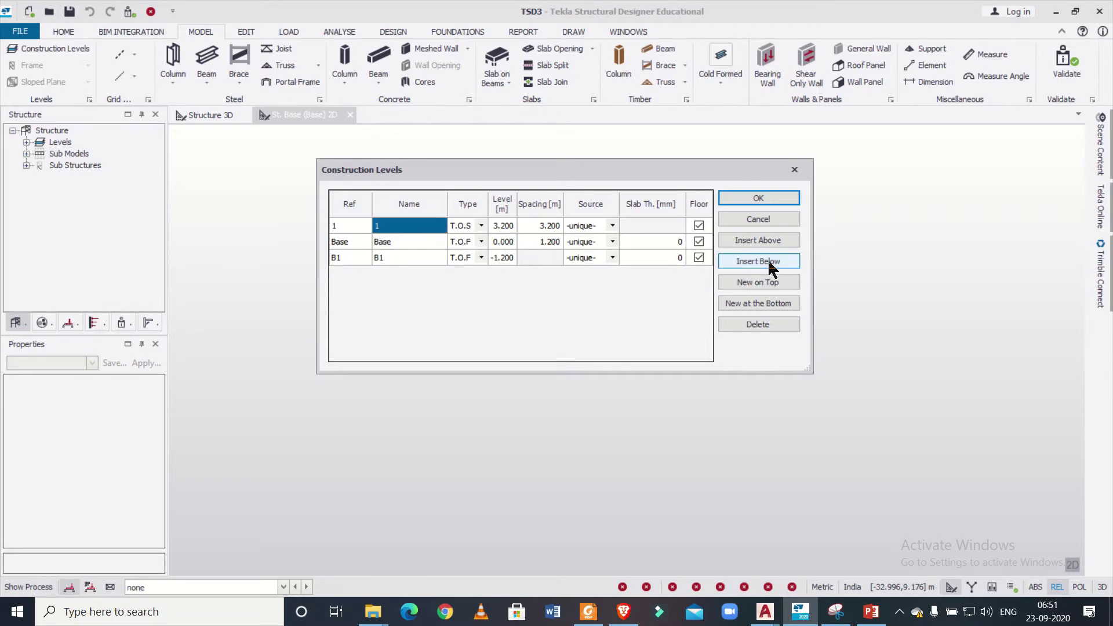
pyautogui.click(546, 225)
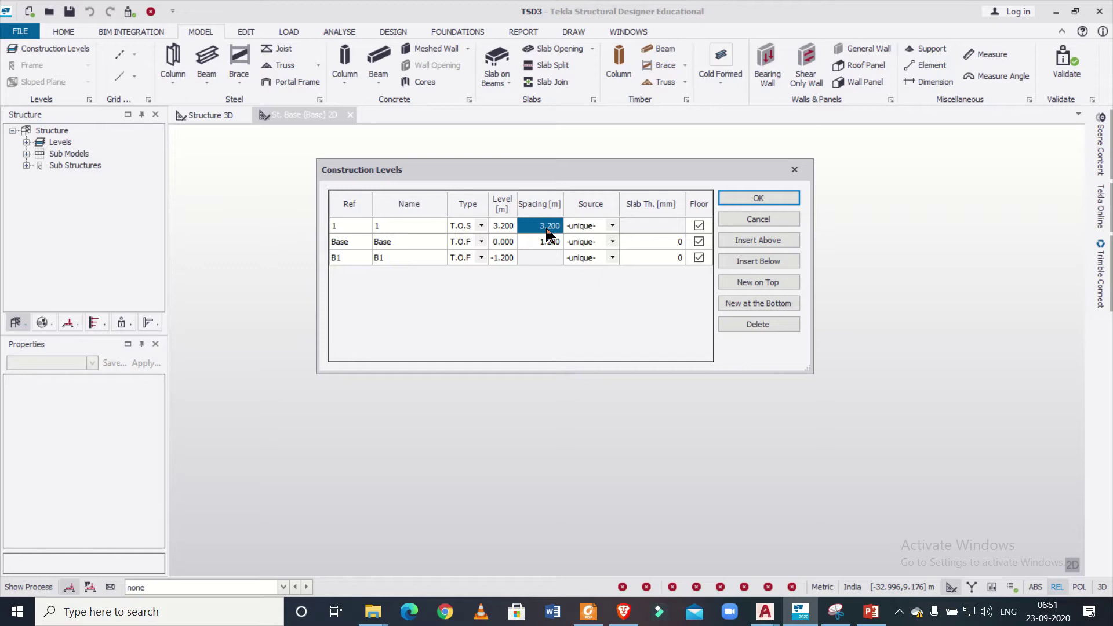
pyautogui.write('3')
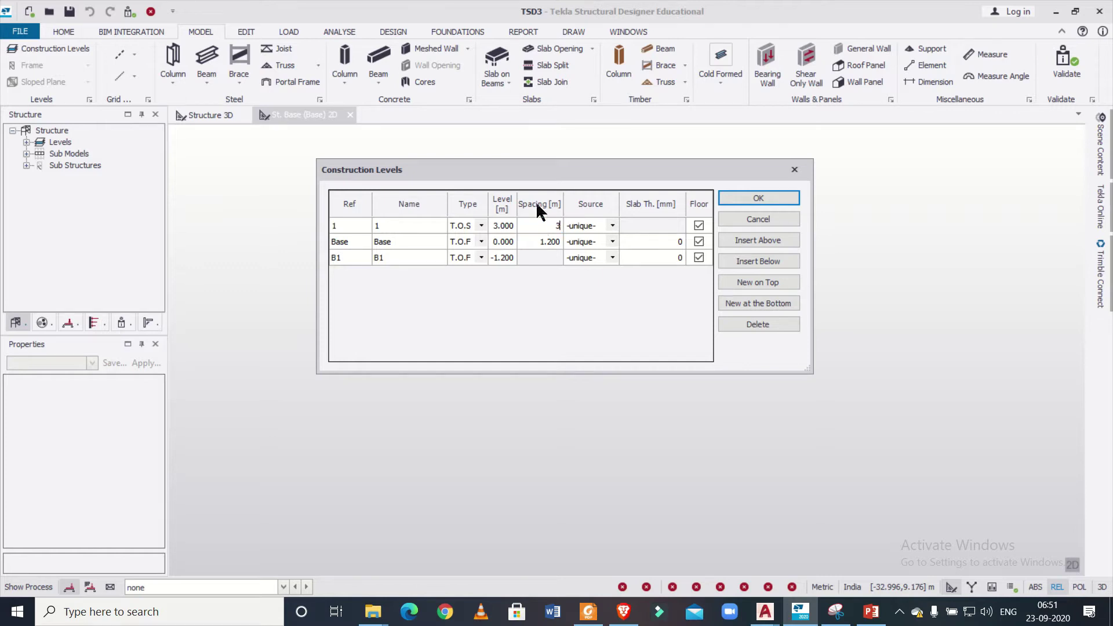
pyautogui.click(419, 227)
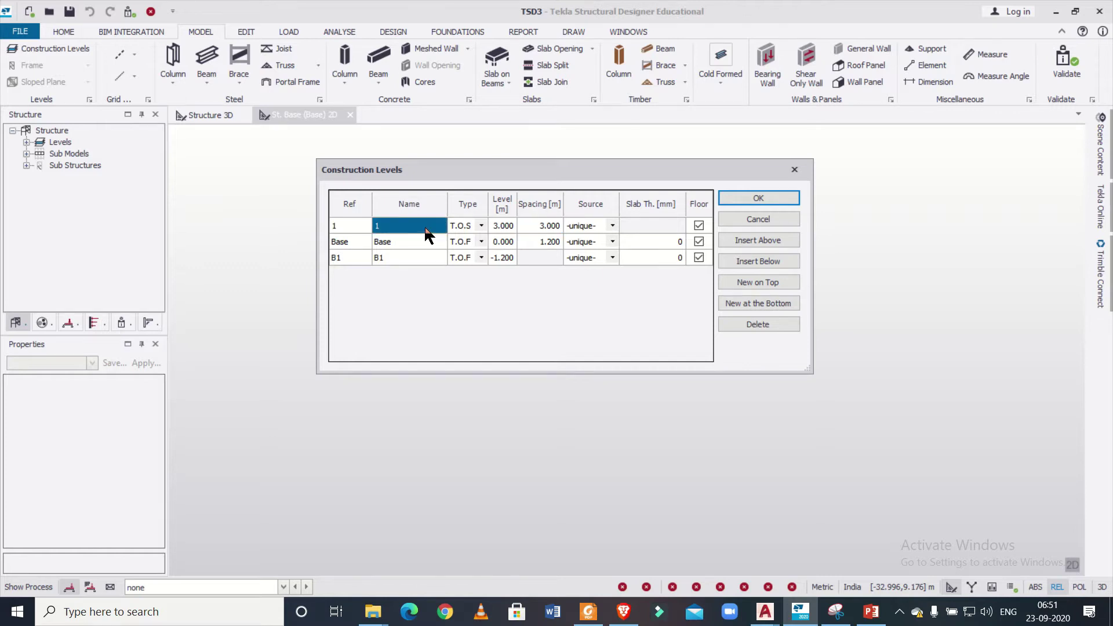
# Add level 2 with 0.4 m spacing (3.4 m) and apply the construction levels
pyautogui.click(781, 239)
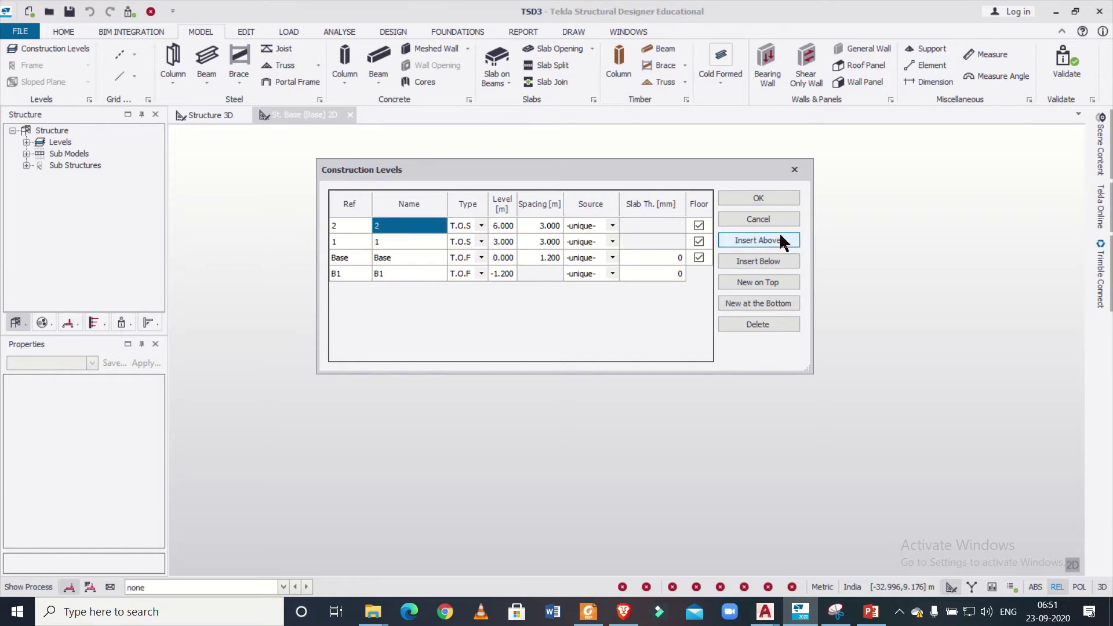
pyautogui.click(554, 225)
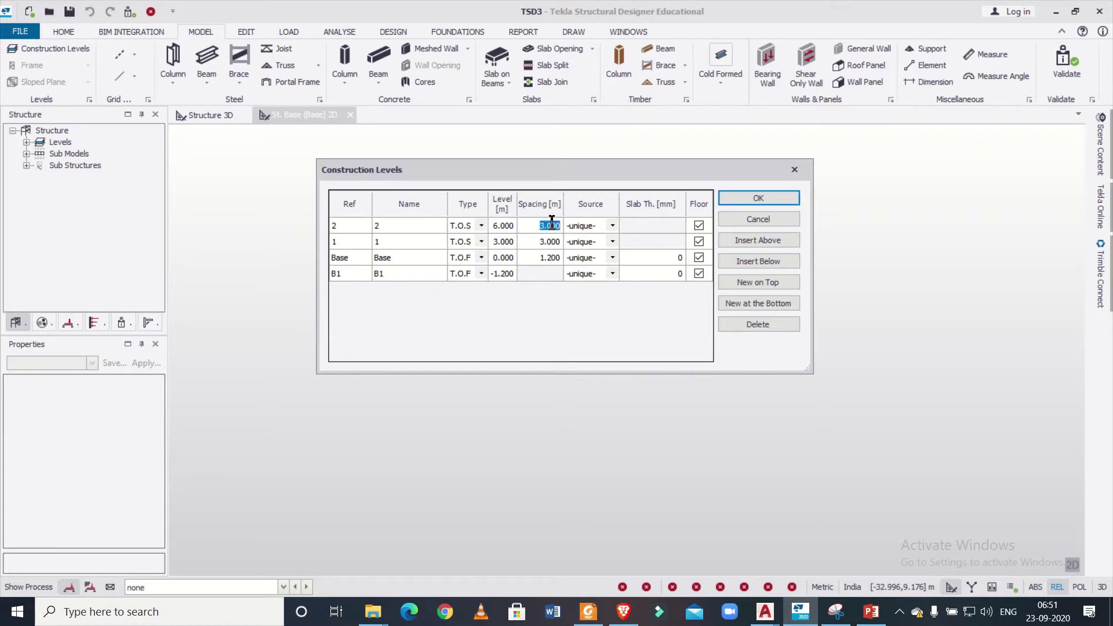
pyautogui.write('0.4')
pyautogui.click(746, 194)
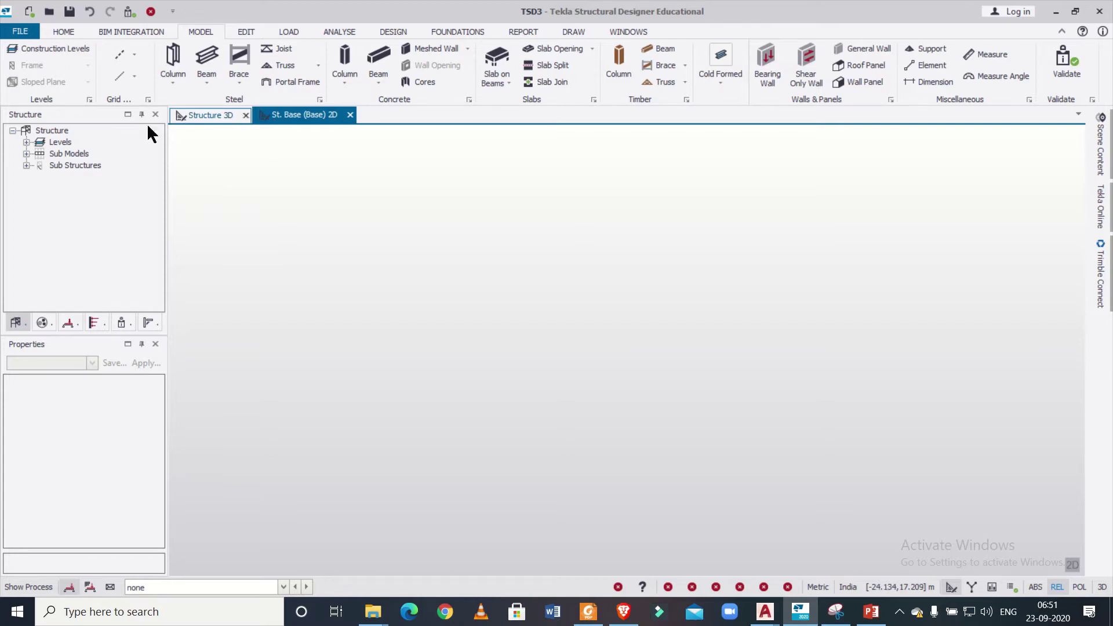
# Draw grid line A, 6 m long, on the Base level plan
pyautogui.click(26, 142)
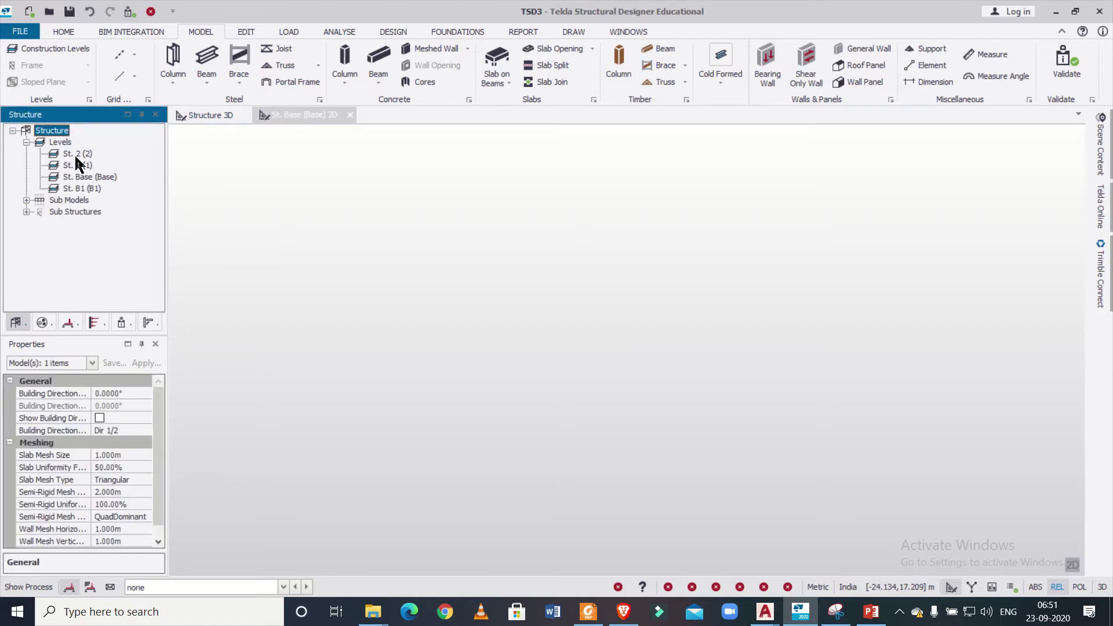
pyautogui.click(284, 119)
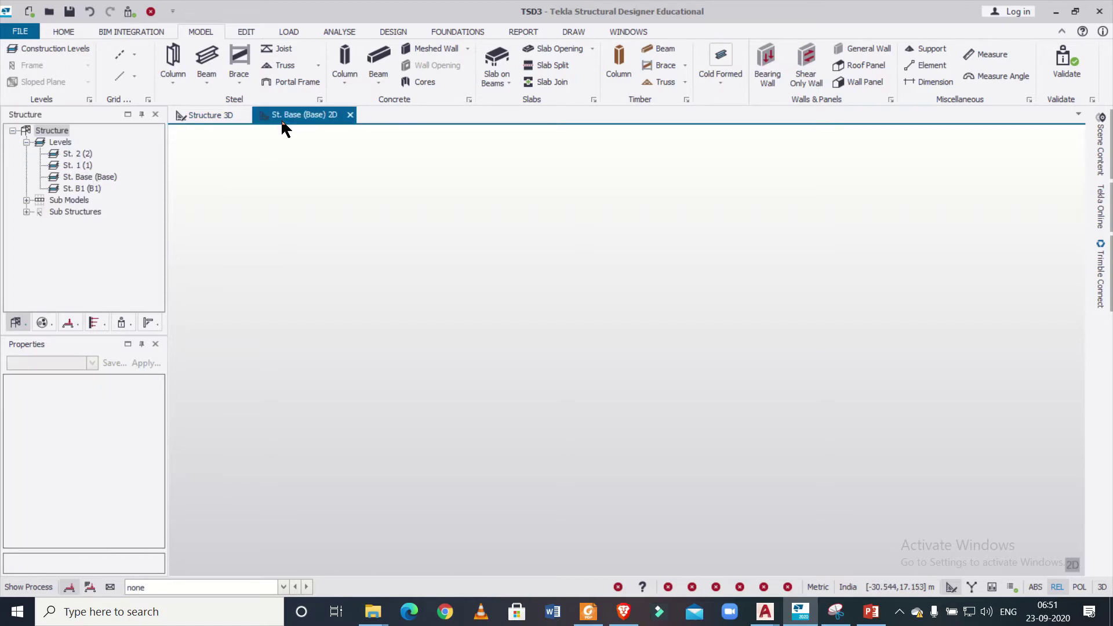
pyautogui.click(135, 53)
pyautogui.click(145, 72)
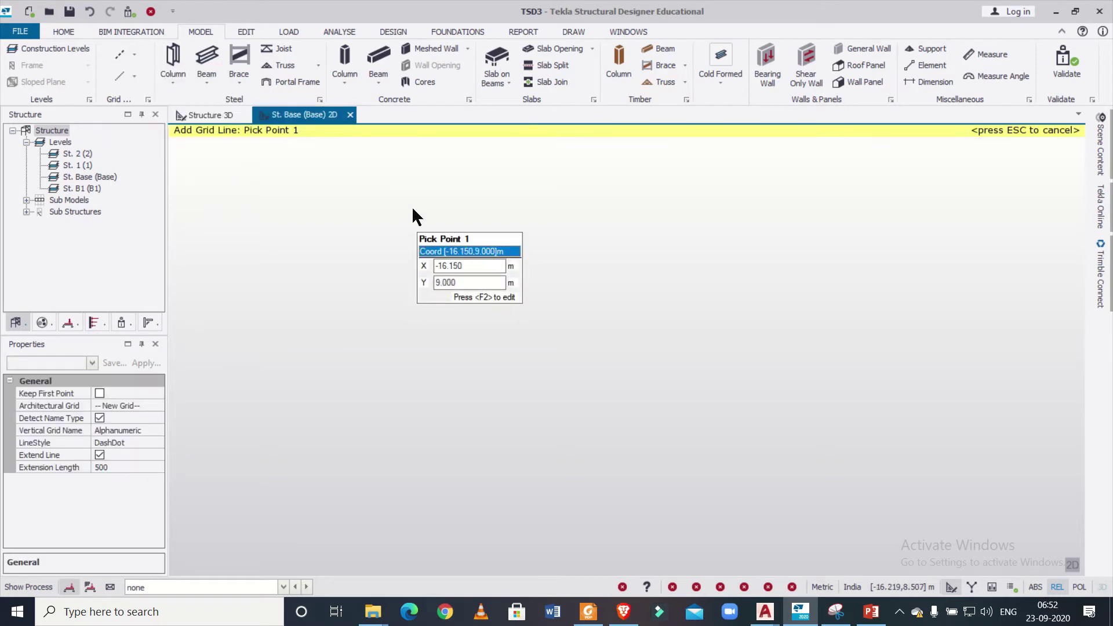
pyautogui.click(414, 205)
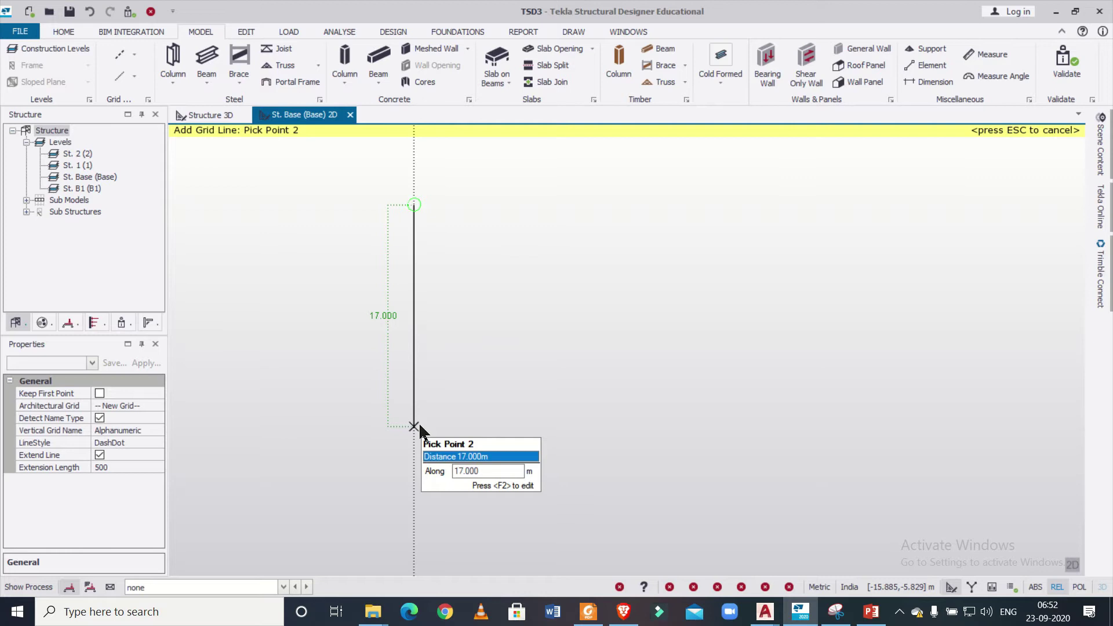
pyautogui.press('F2')
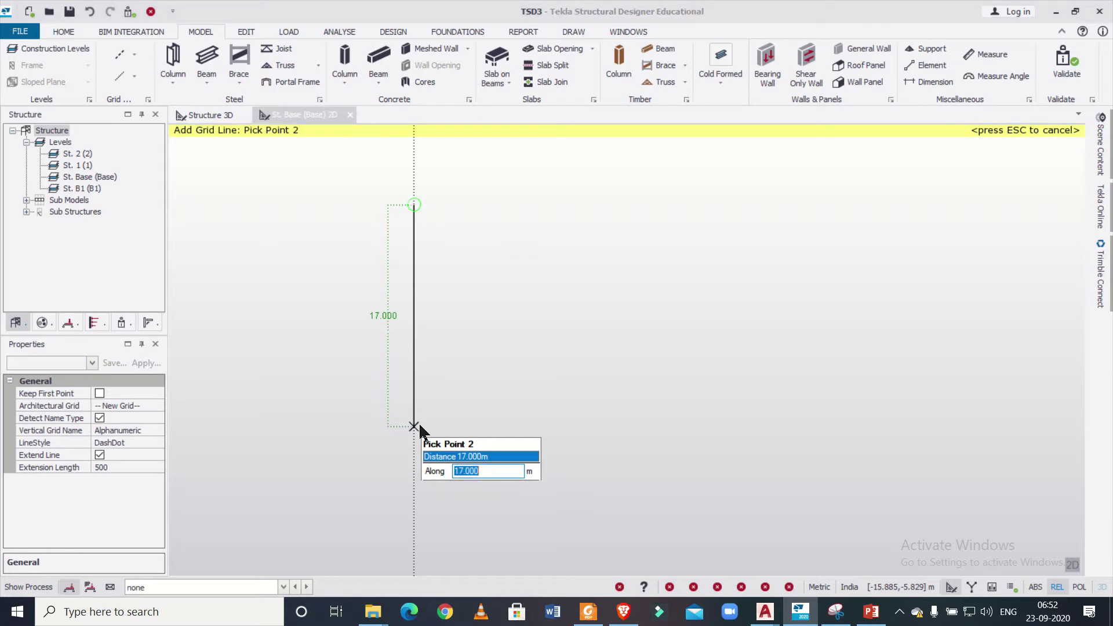
pyautogui.write('6')
pyautogui.press('Return')
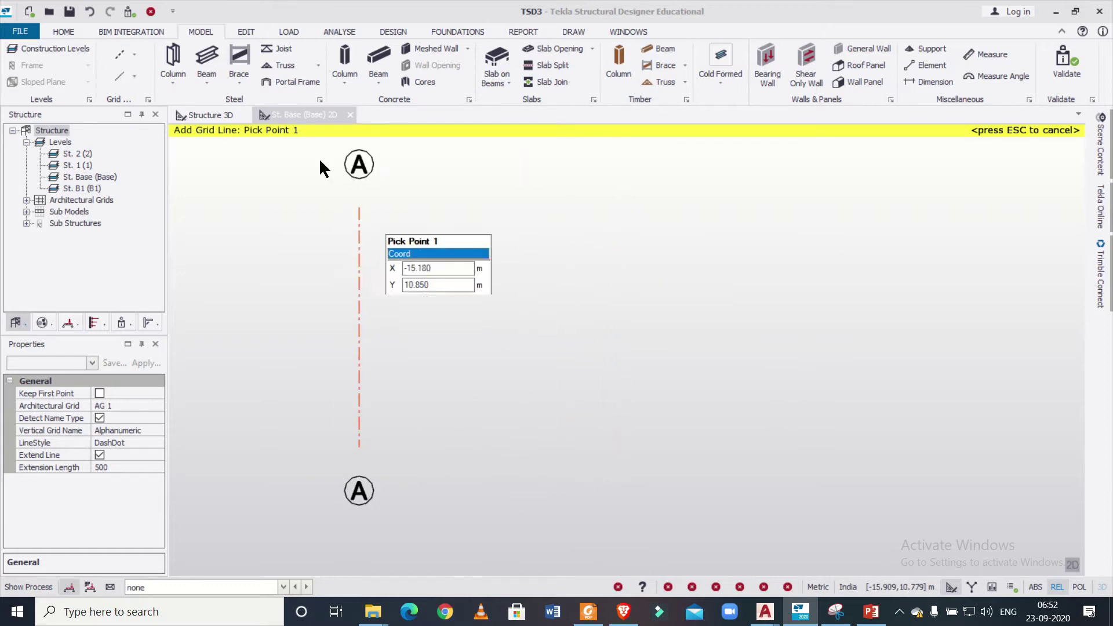
# Create grid line B as a parallel copy of A, 7 m away
pyautogui.click(134, 54)
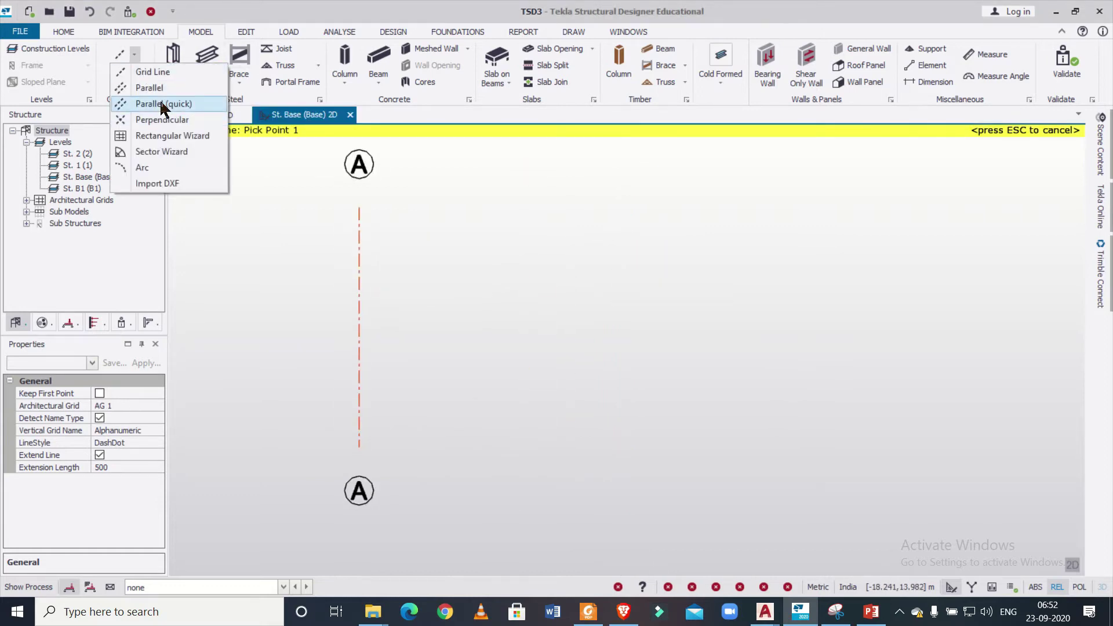
pyautogui.click(159, 98)
pyautogui.click(357, 318)
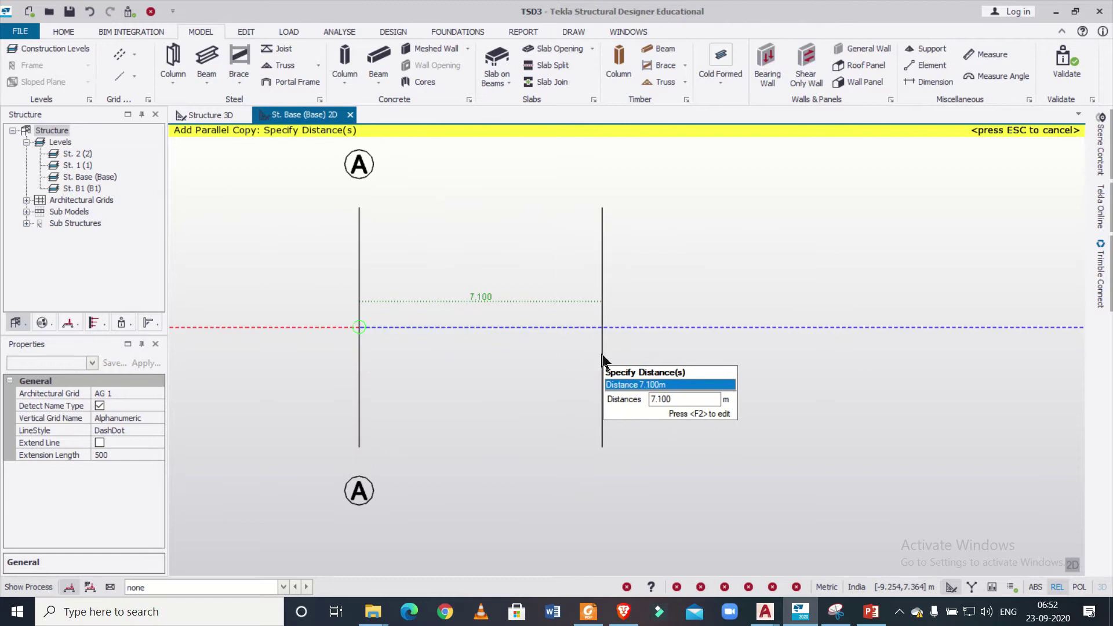
pyautogui.press('F2')
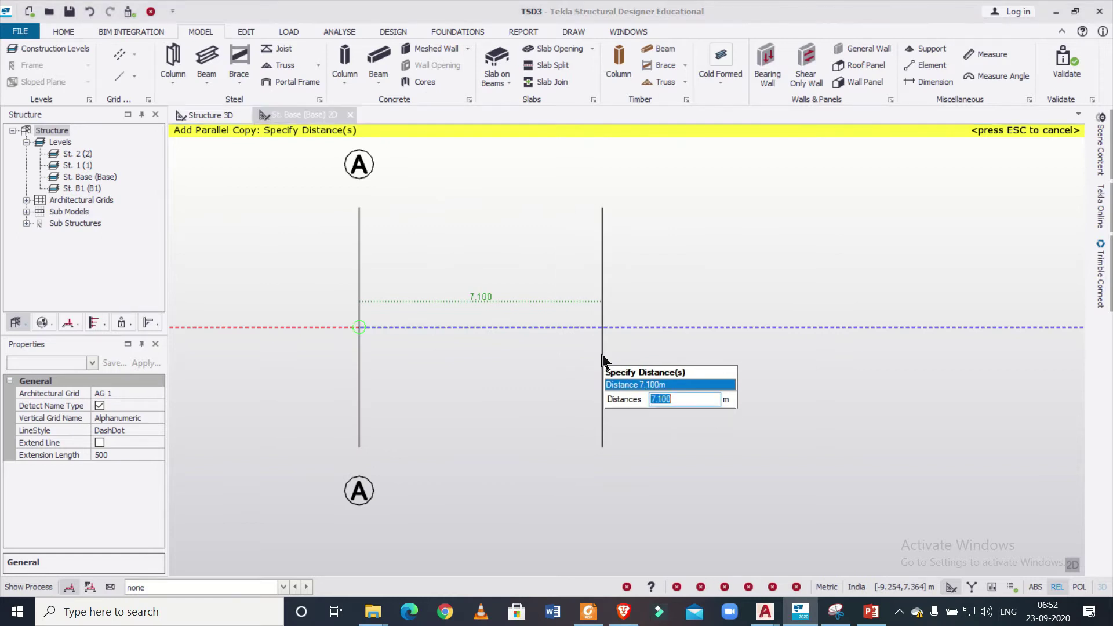
pyautogui.write('7')
pyautogui.press('Return')
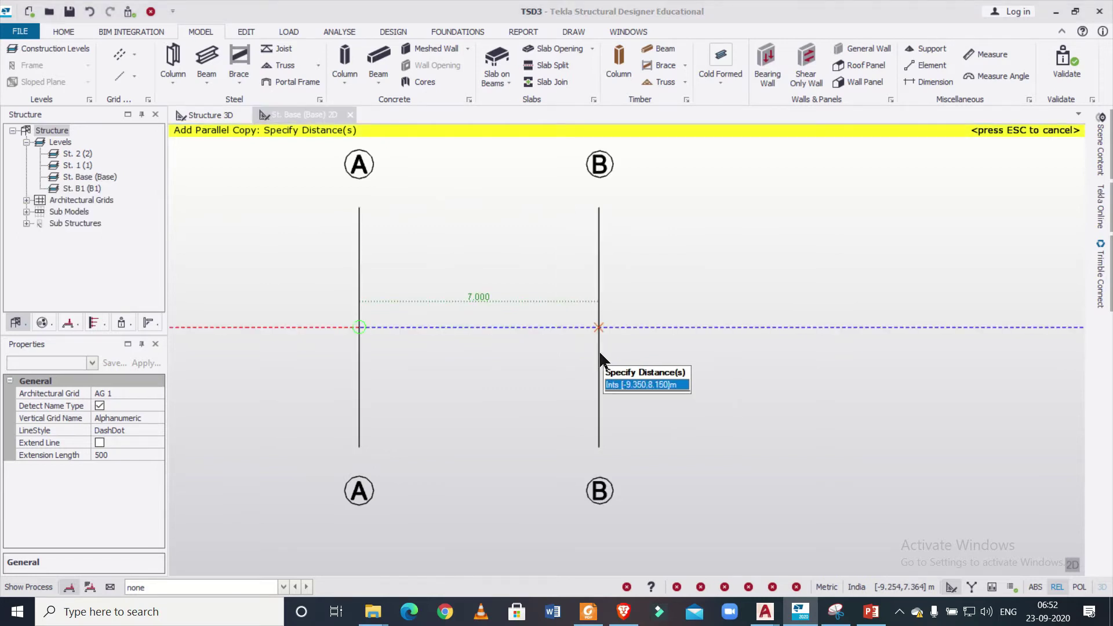
# Draw horizontal grid lines 1 and 2 across grids A and B
pyautogui.click(135, 54)
pyautogui.click(171, 75)
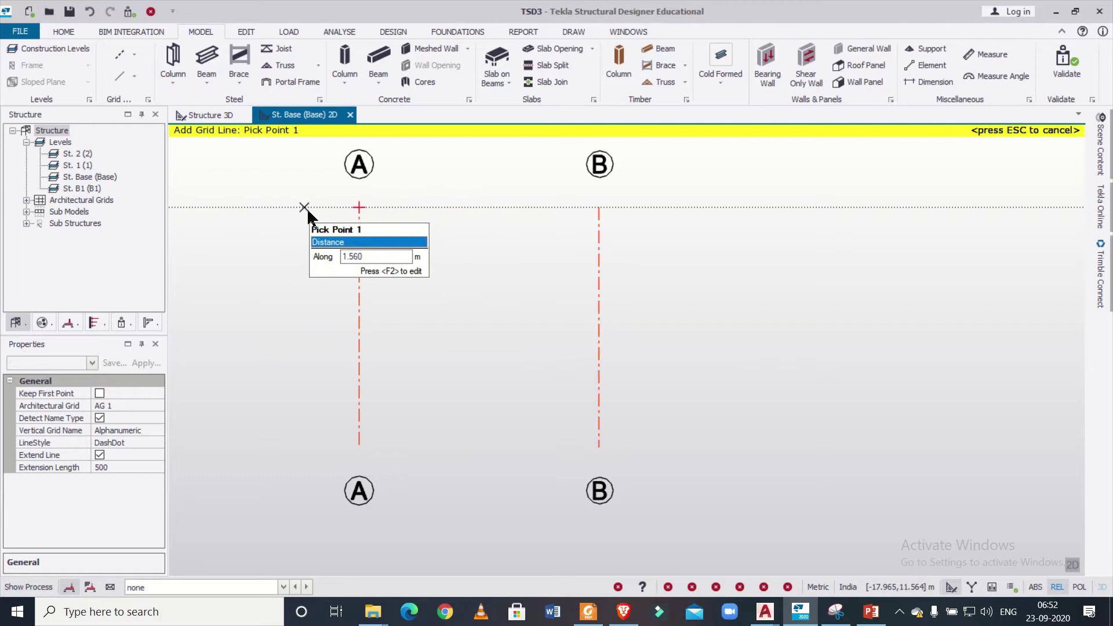
pyautogui.click(310, 209)
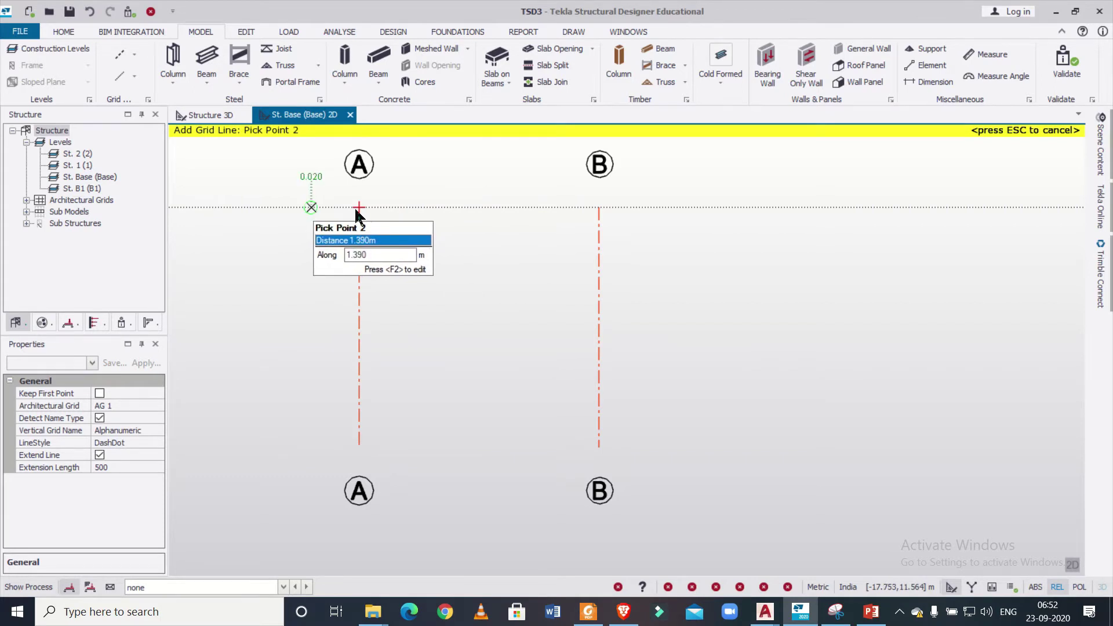
pyautogui.click(675, 219)
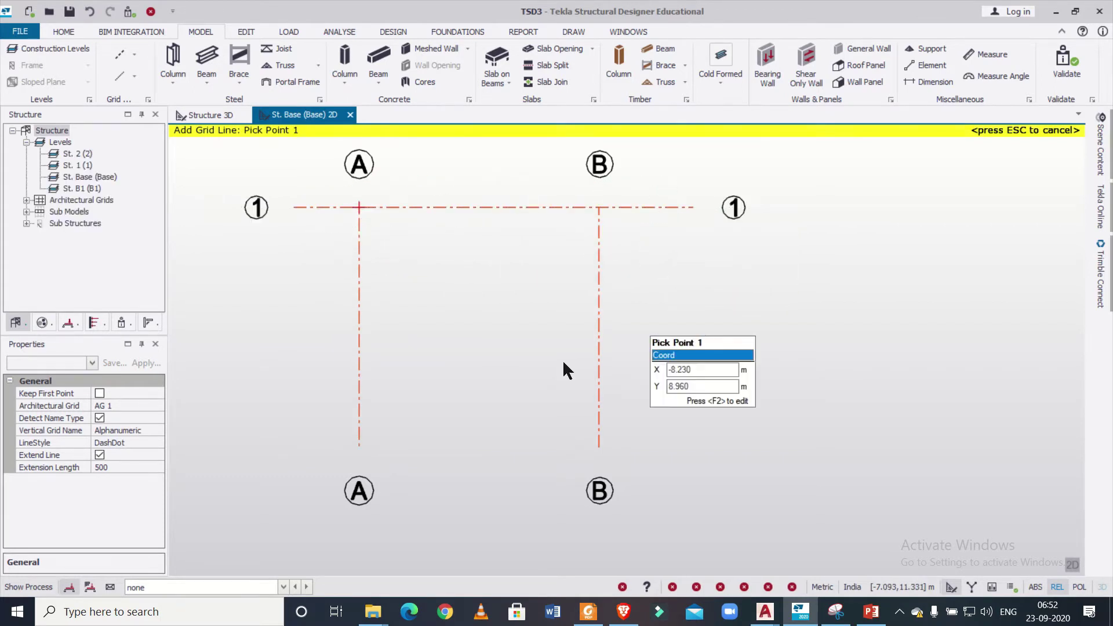
pyautogui.click(328, 447)
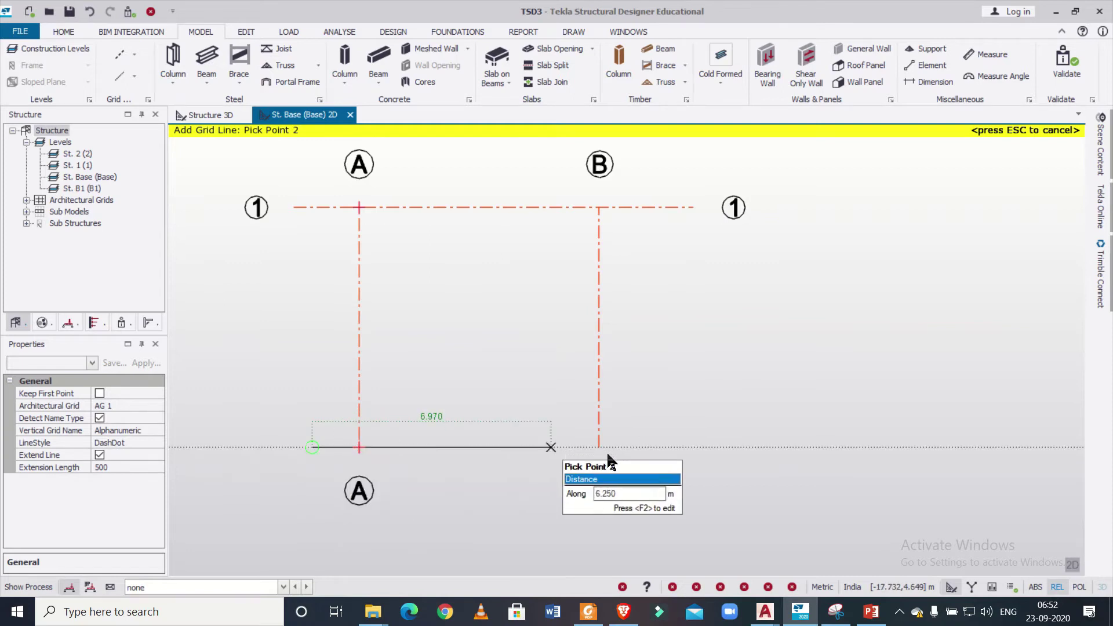
pyautogui.click(684, 447)
pyautogui.press('Escape')
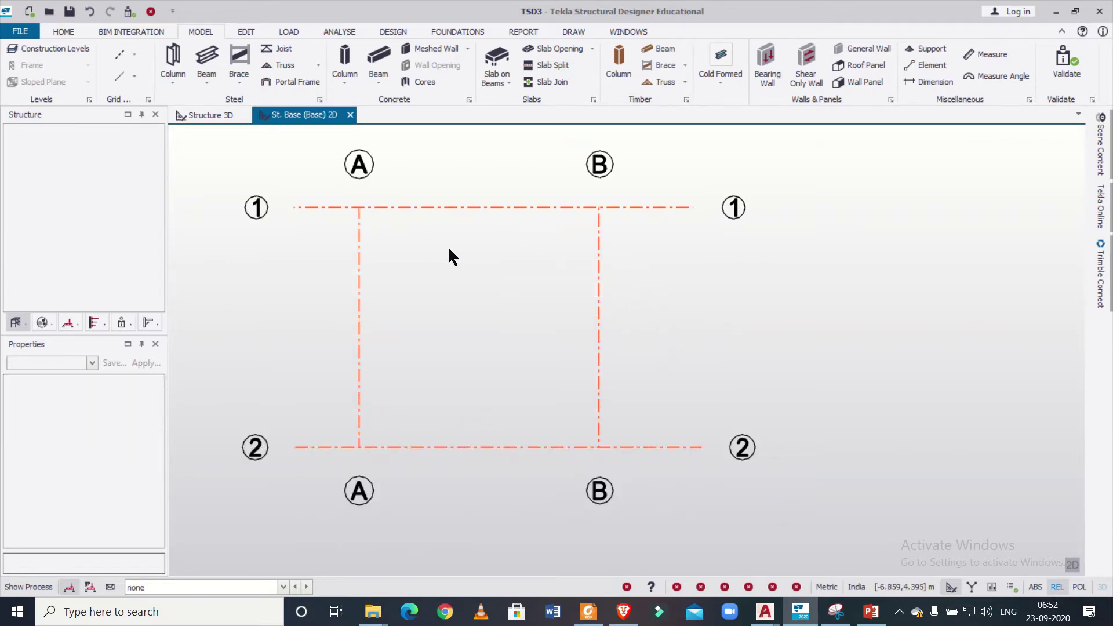
# Extend grid lines A and B at both their top and bottom ends
pyautogui.click(357, 277)
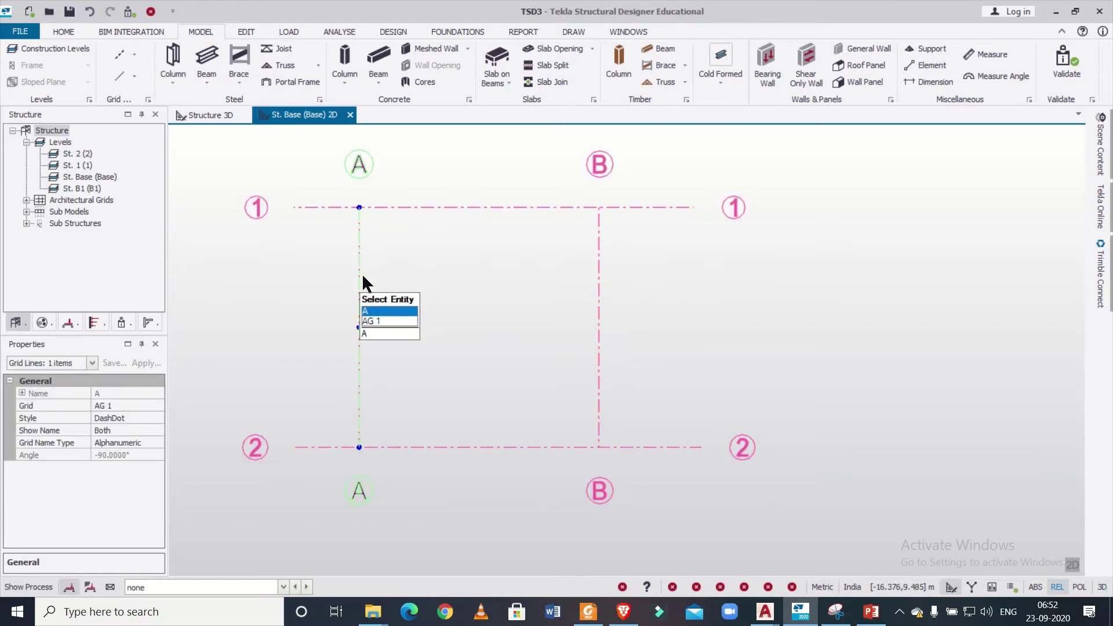
pyautogui.click(359, 207)
pyautogui.click(354, 200)
pyautogui.scroll(-1, 415, 246)
pyautogui.moveTo(369, 461); pyautogui.dragTo(418, 243, button='middle')
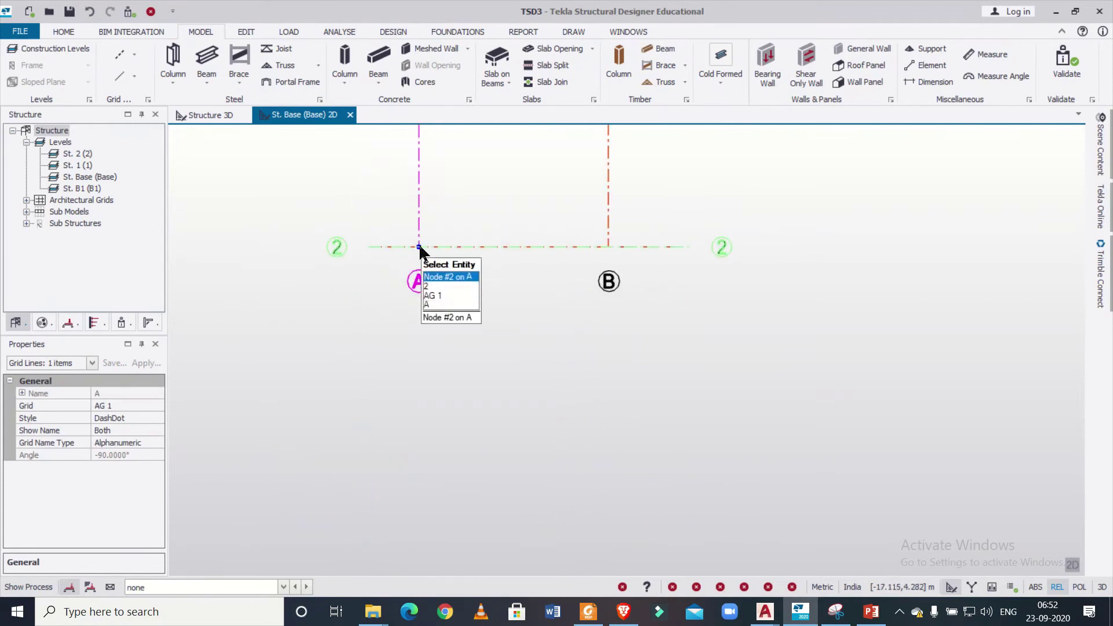
pyautogui.click(419, 243)
pyautogui.click(407, 369)
pyautogui.click(609, 247)
pyautogui.click(608, 246)
pyautogui.click(601, 397)
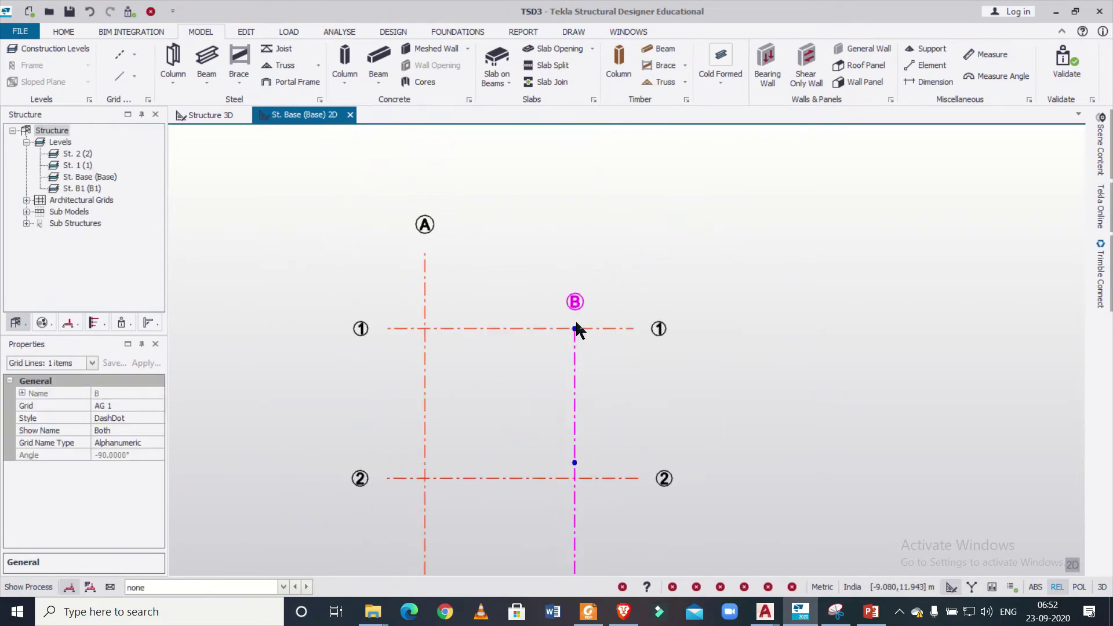
pyautogui.click(574, 329)
pyautogui.click(577, 222)
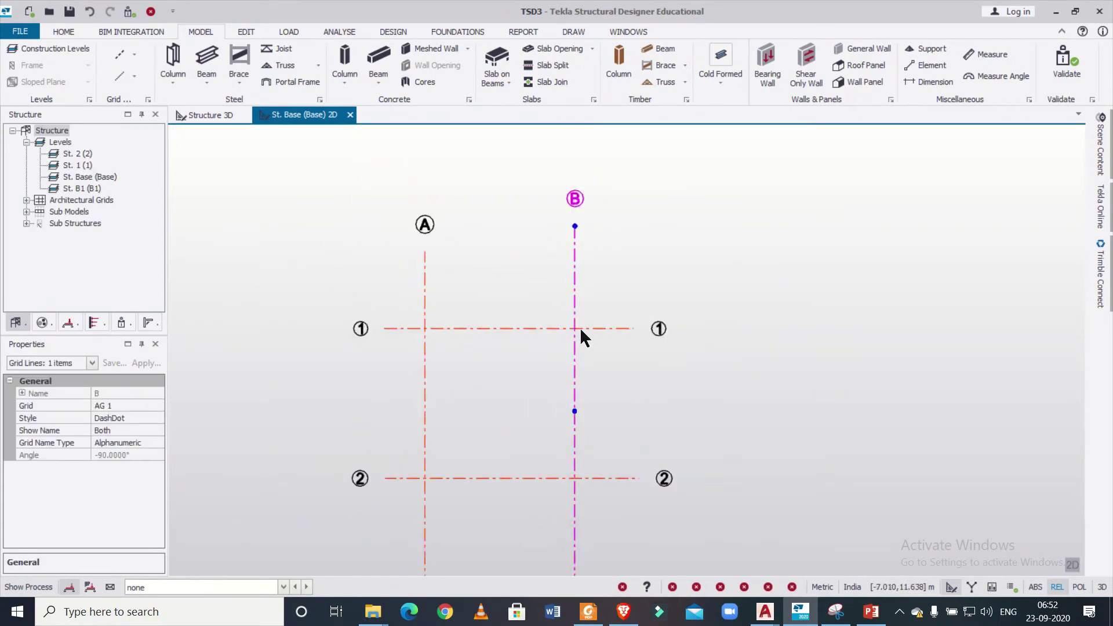
pyautogui.scroll(1, 580, 327)
# Lengthen grid lines 1 and 2 to the left and right beyond grids A and B
pyautogui.click(609, 329)
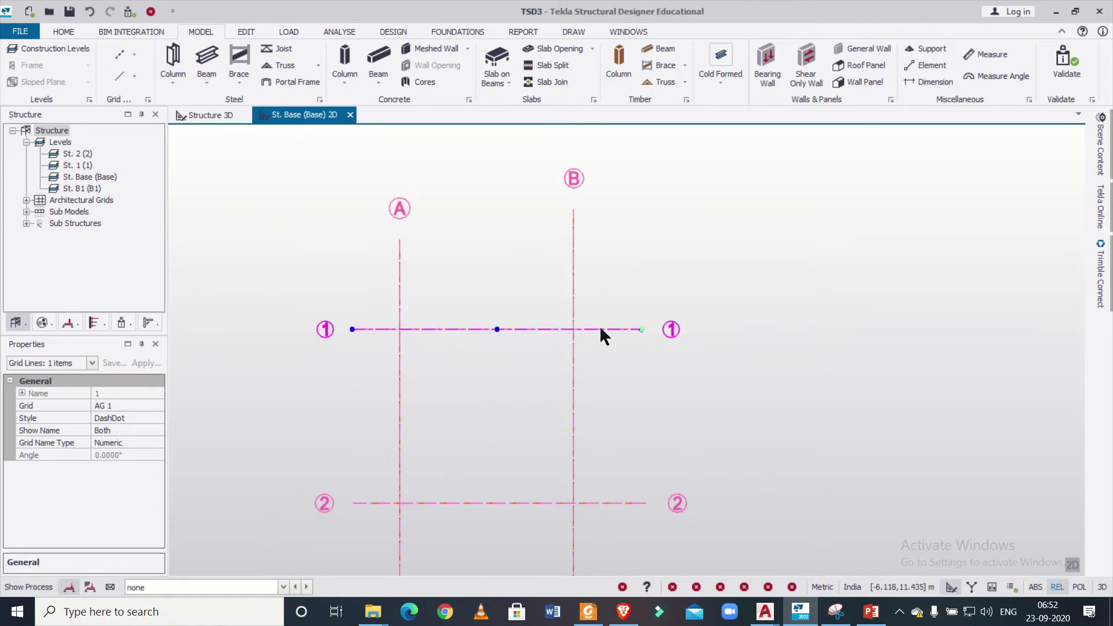
pyautogui.click(350, 328)
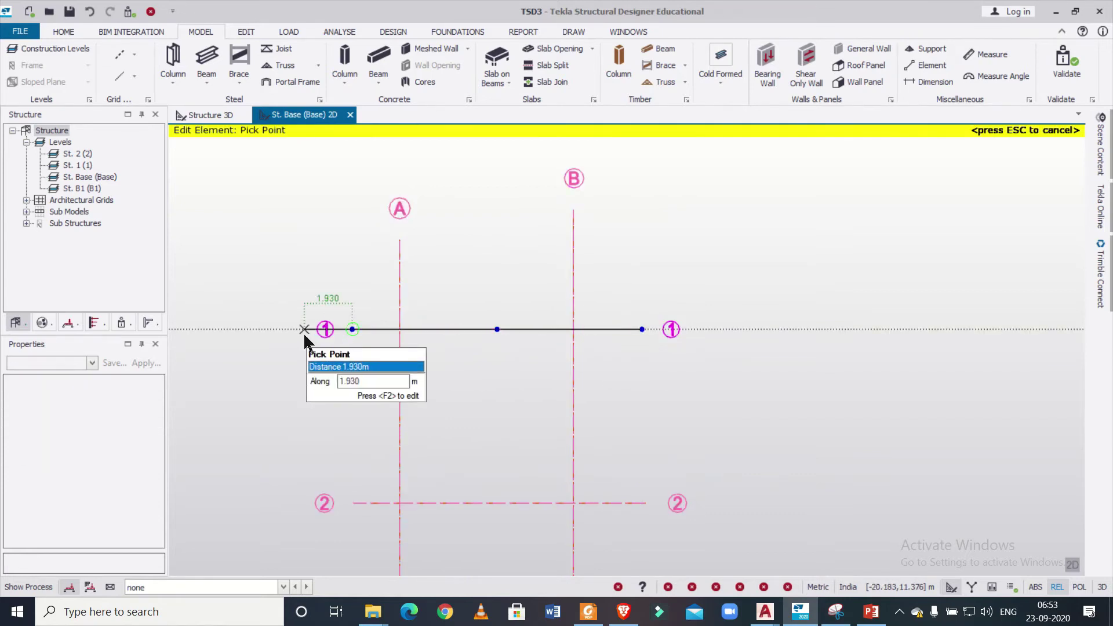
pyautogui.click(266, 330)
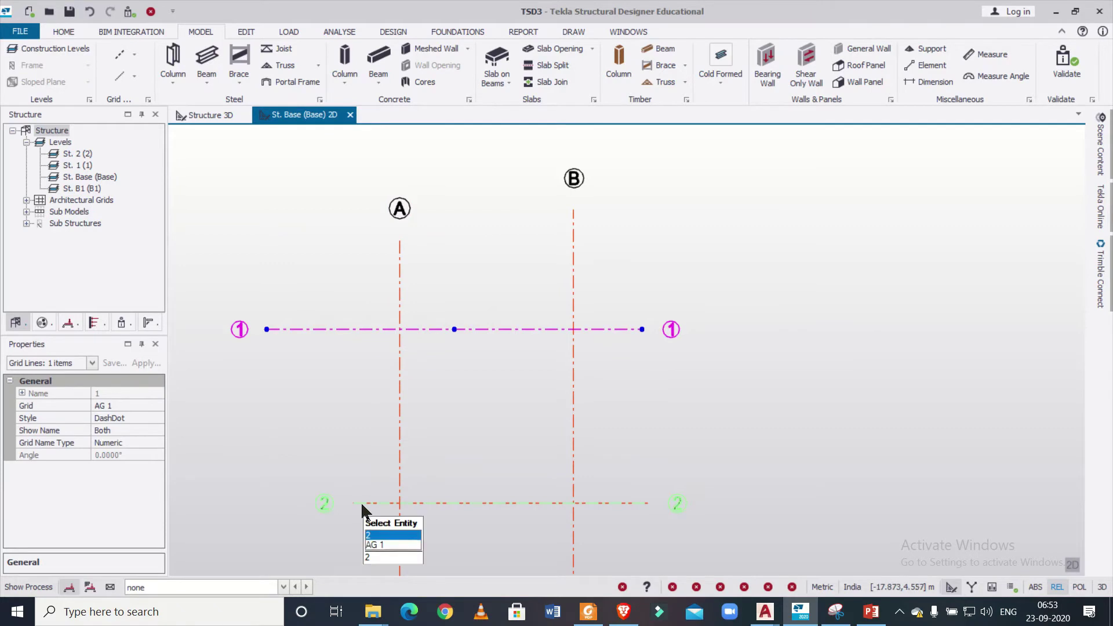
pyautogui.click(359, 503)
pyautogui.click(261, 514)
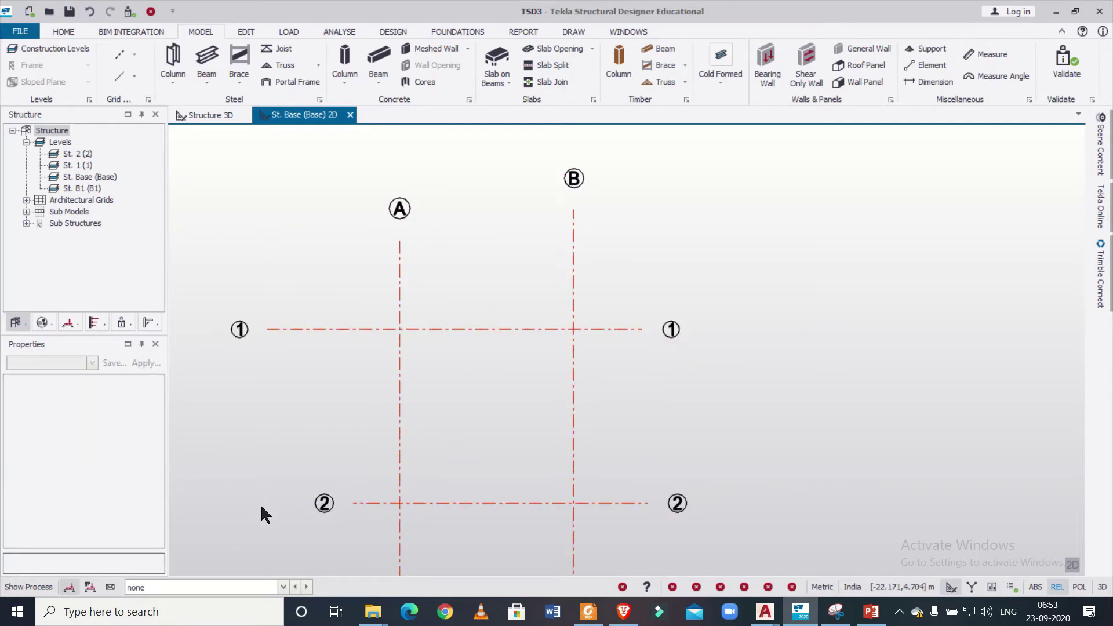
pyautogui.click(363, 503)
pyautogui.click(352, 503)
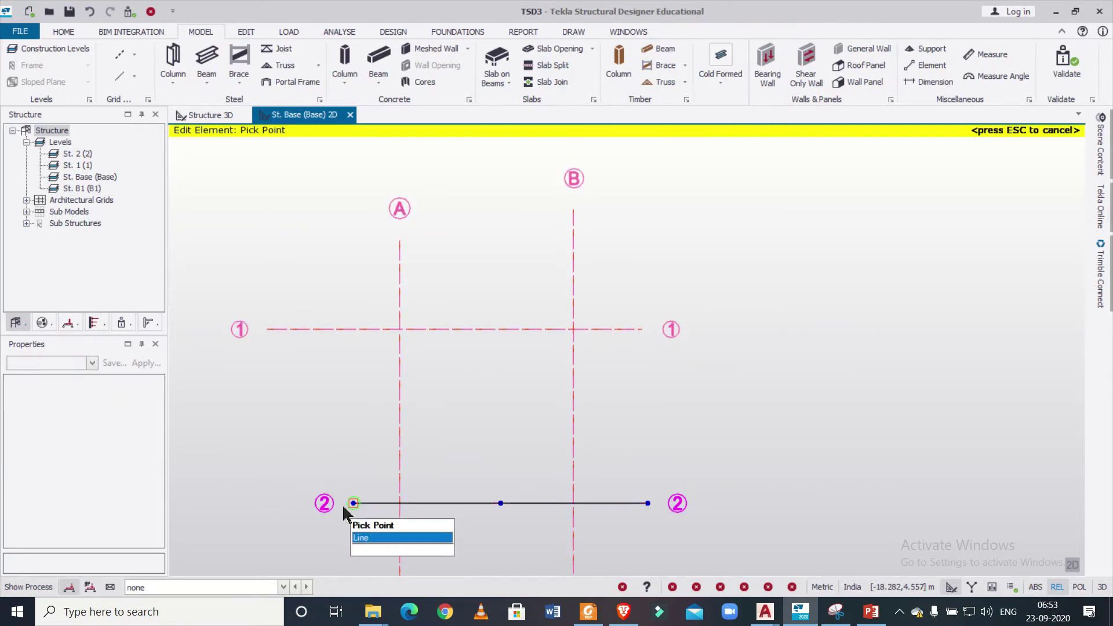
pyautogui.click(239, 503)
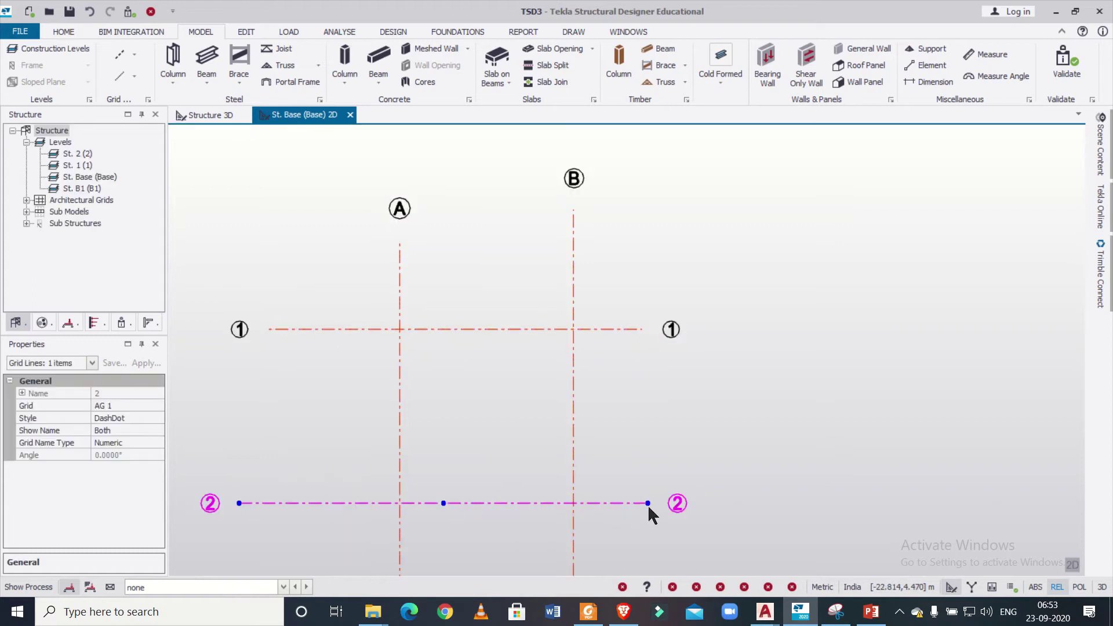
pyautogui.click(648, 503)
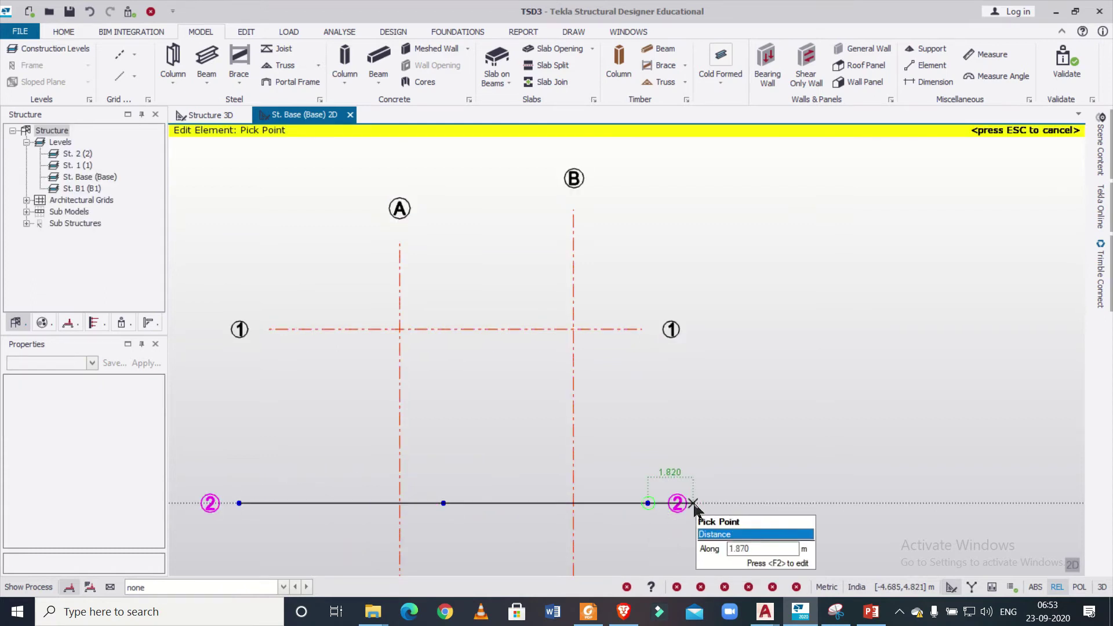
pyautogui.click(737, 503)
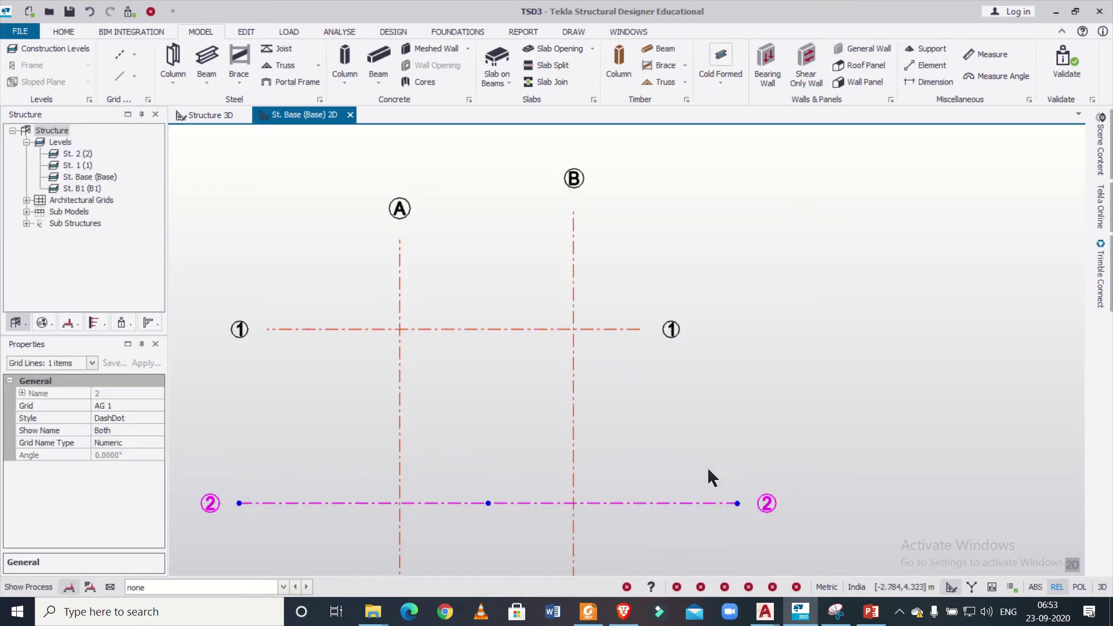
pyautogui.click(638, 326)
pyautogui.click(640, 328)
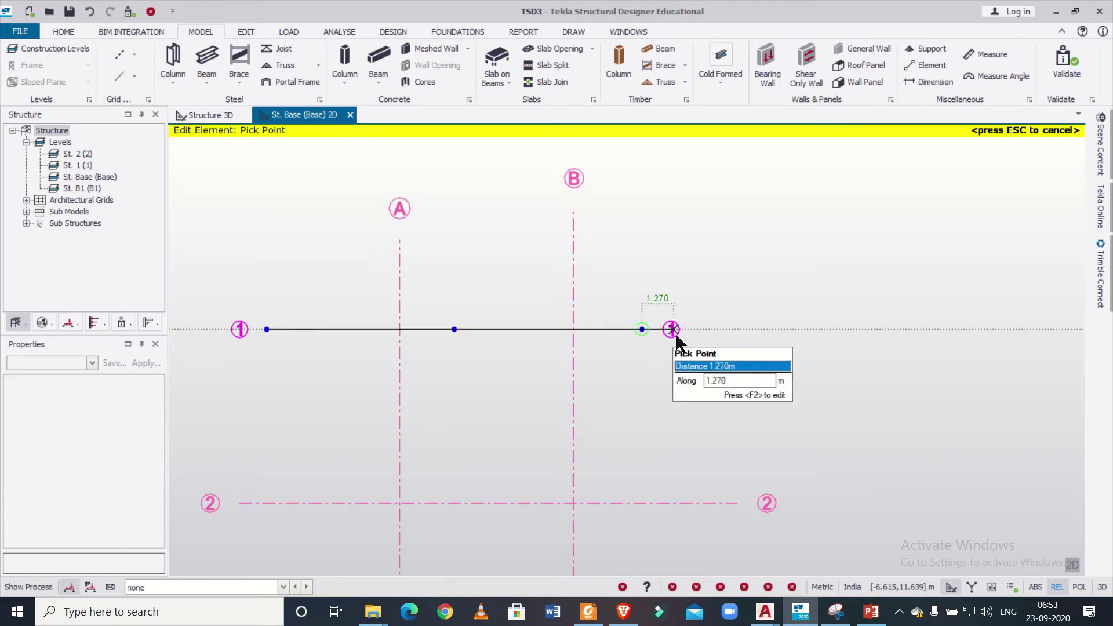
pyautogui.click(717, 336)
pyautogui.scroll(-3, 632, 347)
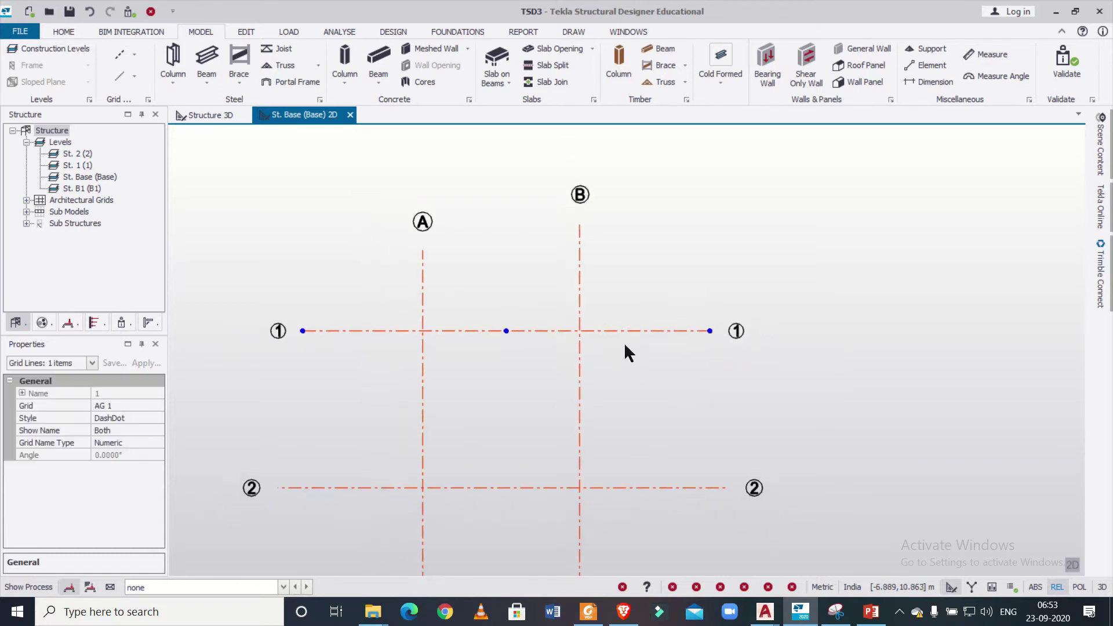
pyautogui.press('Escape')
# Place steel columns at grid intersections A/1, A/2 and B/1
pyautogui.click(172, 58)
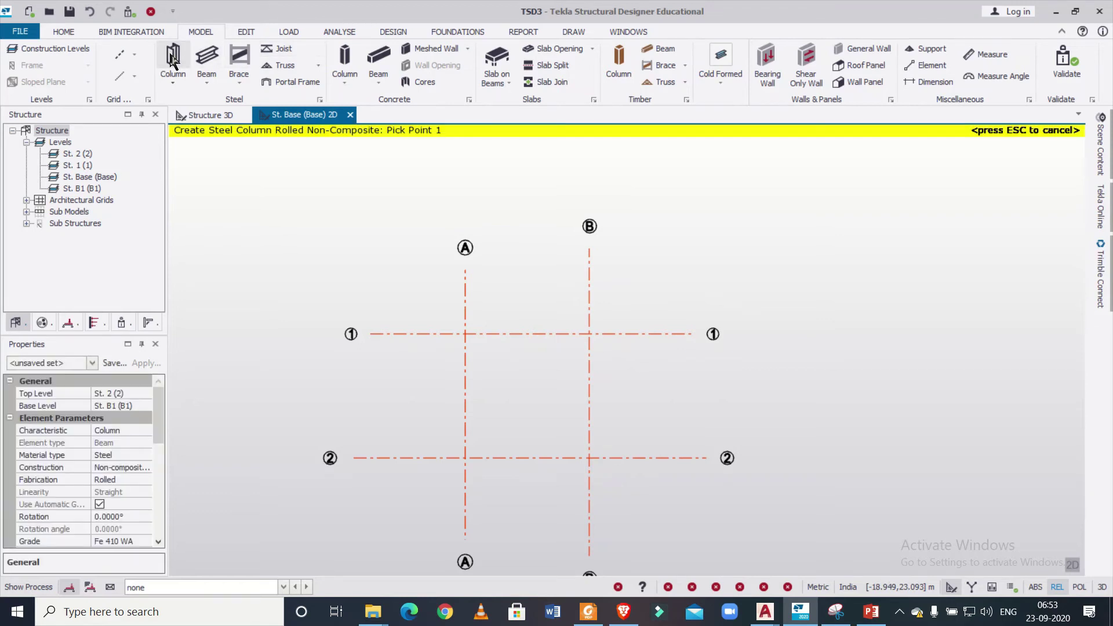
pyautogui.moveTo(161, 434)
pyautogui.mouseDown()
pyautogui.moveTo(161, 504)
pyautogui.moveTo(157, 422)
pyautogui.mouseUp()
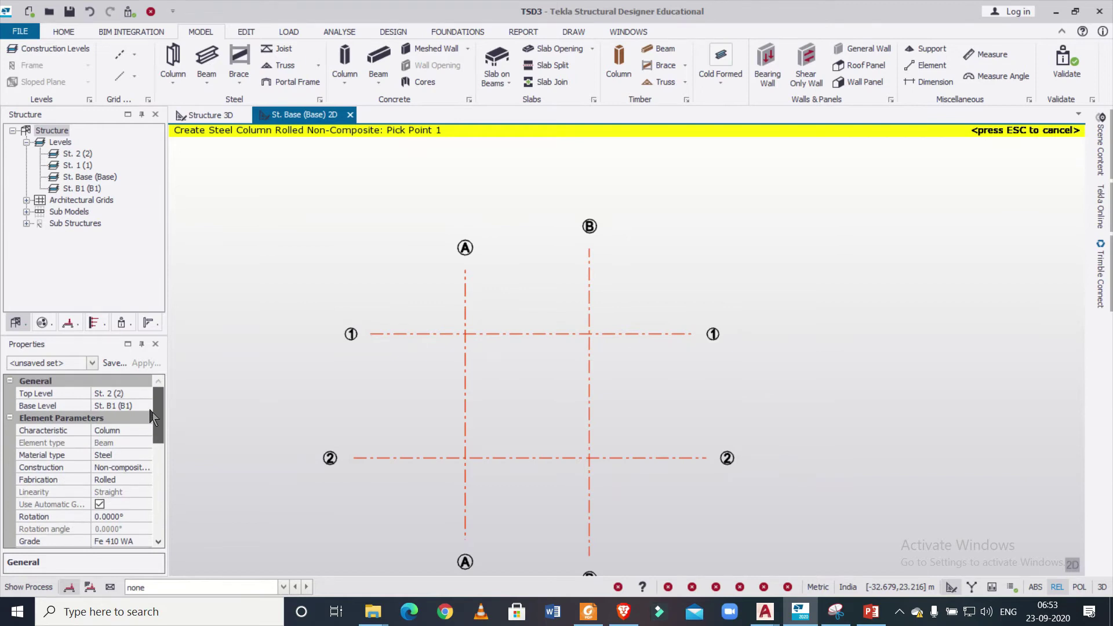
pyautogui.click(455, 334)
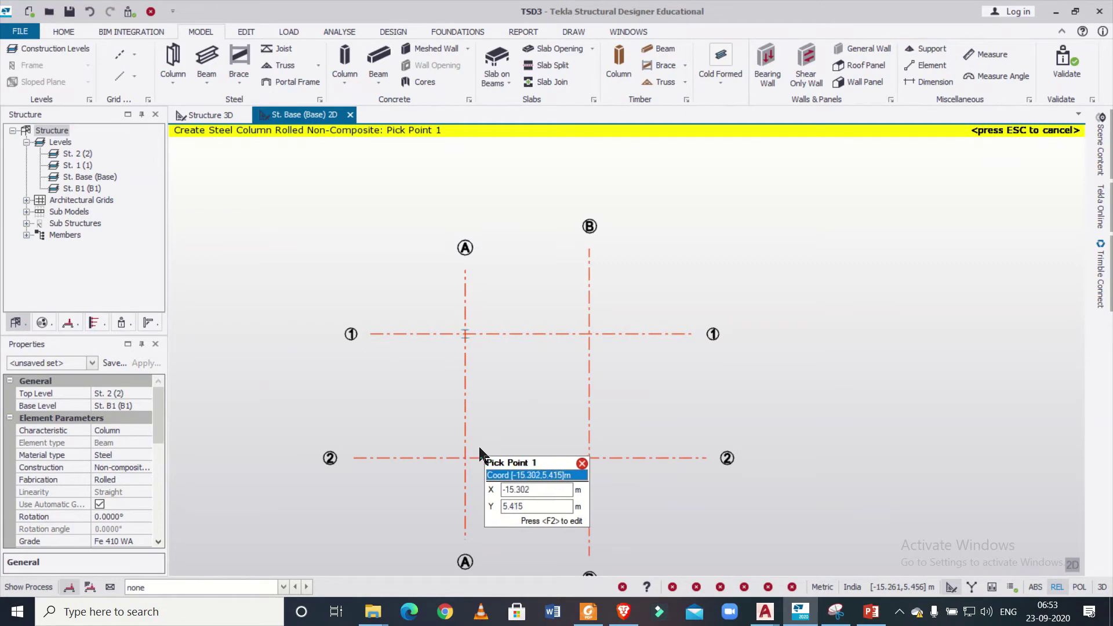
pyautogui.click(465, 458)
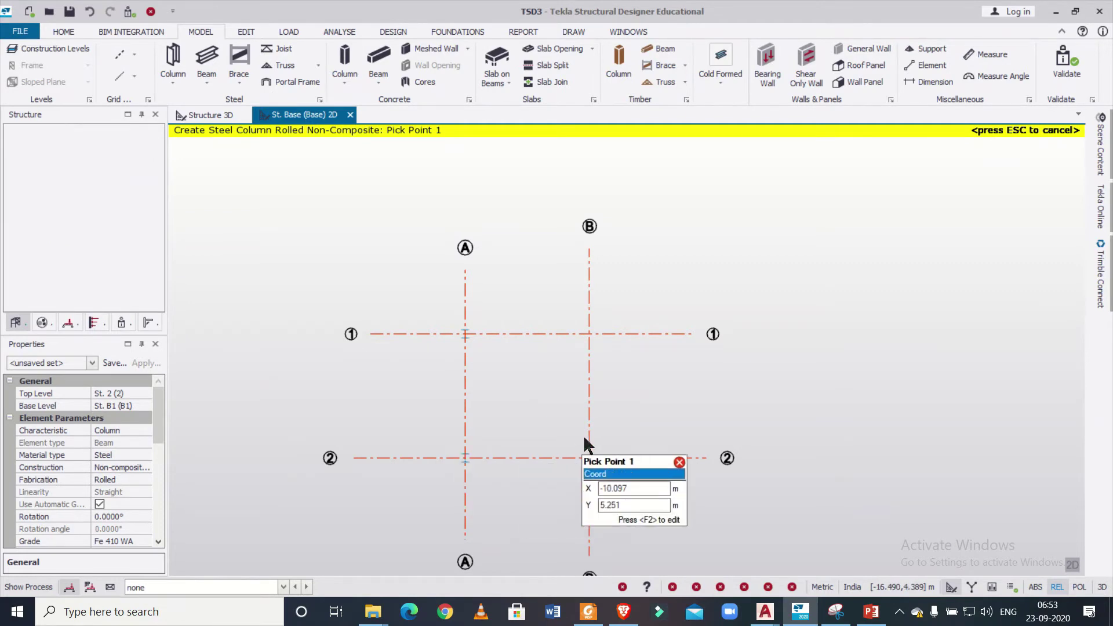
pyautogui.click(590, 343)
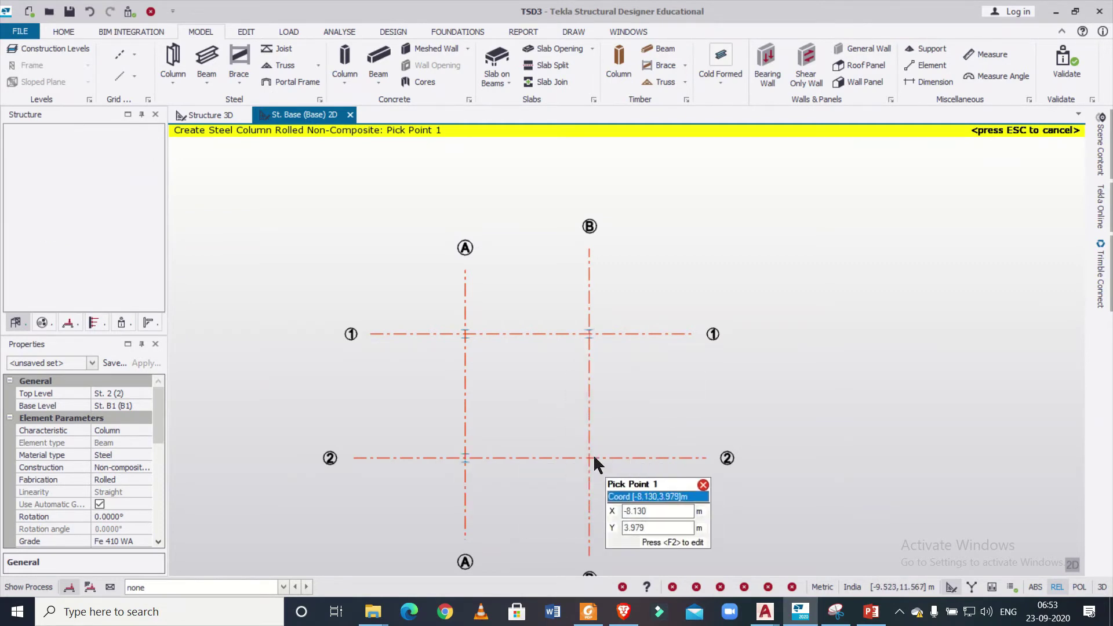
pyautogui.press('Escape')
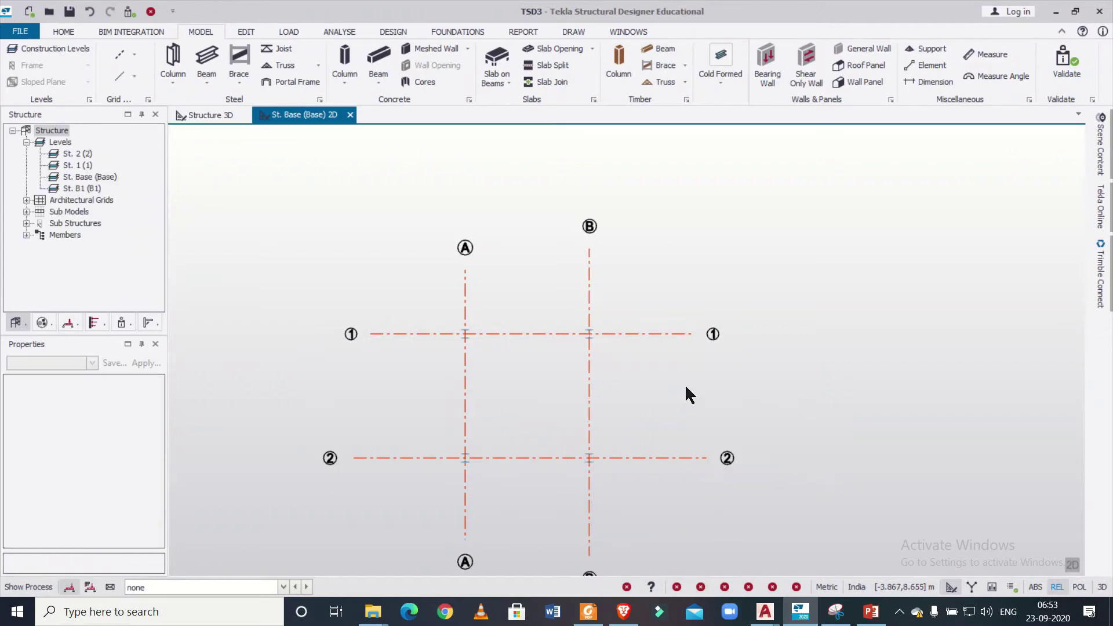
# Select the two columns on grid B at B/1 and B/2
pyautogui.scroll(2, 617, 352)
pyautogui.moveTo(598, 364); pyautogui.dragTo(602, 369)
pyautogui.moveTo(549, 480); pyautogui.dragTo(609, 560)
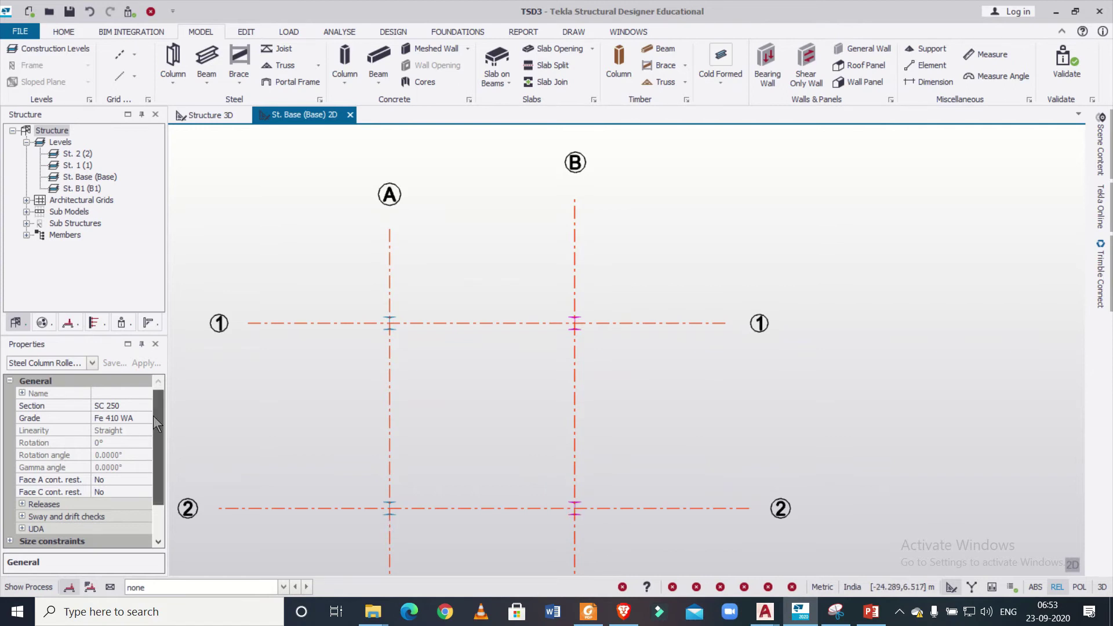
# Set the grid B columns' top level to St. 1 (1) : 3.000m in Steel Columns properties
pyautogui.click(92, 363)
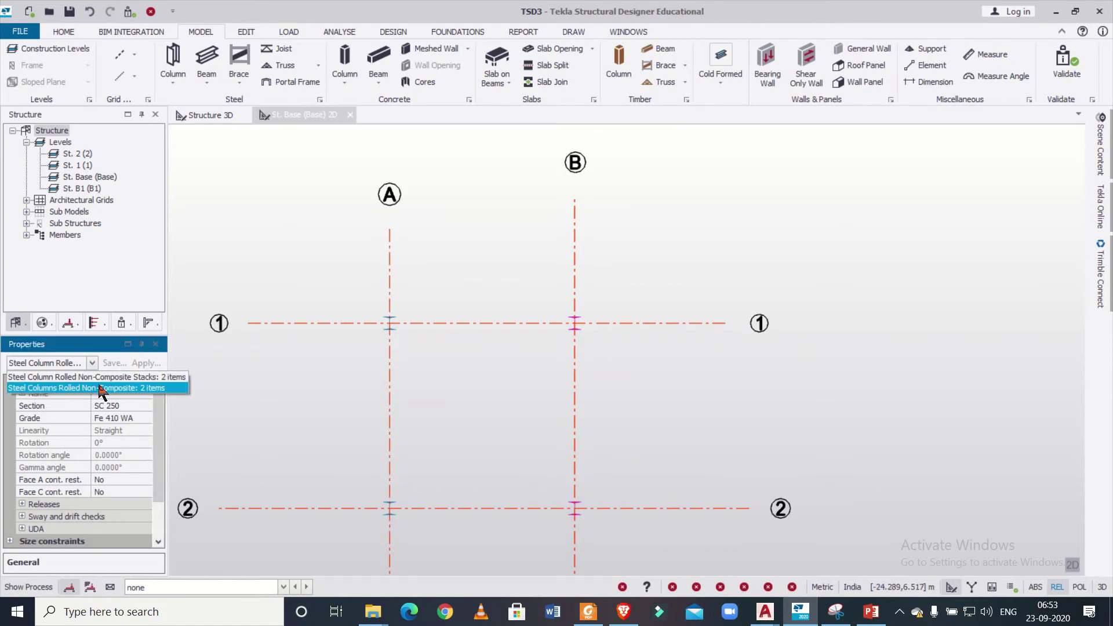
pyautogui.click(97, 387)
pyautogui.click(149, 419)
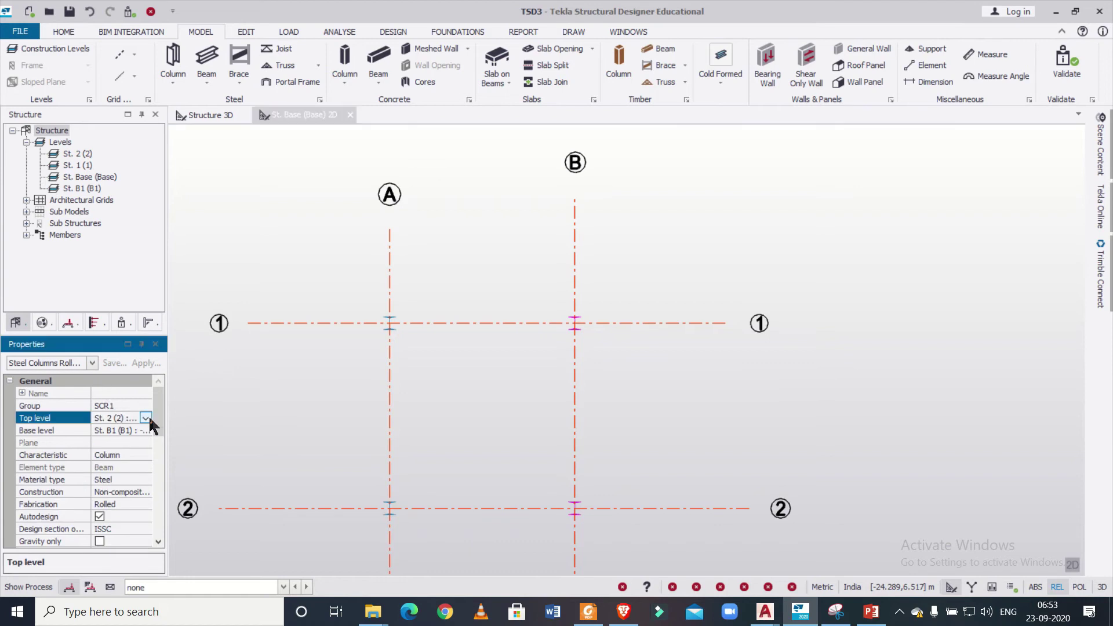
pyautogui.click(147, 418)
pyautogui.click(120, 443)
# Show the columns in an isometric 3D view and start the steel Beam command
pyautogui.click(223, 122)
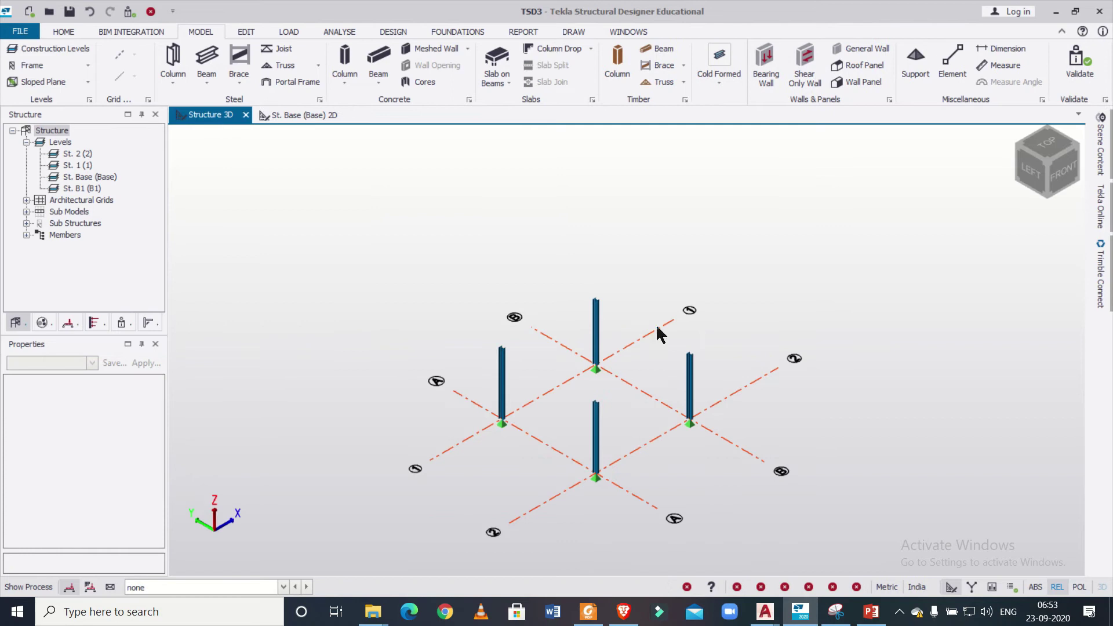
pyautogui.press('F')
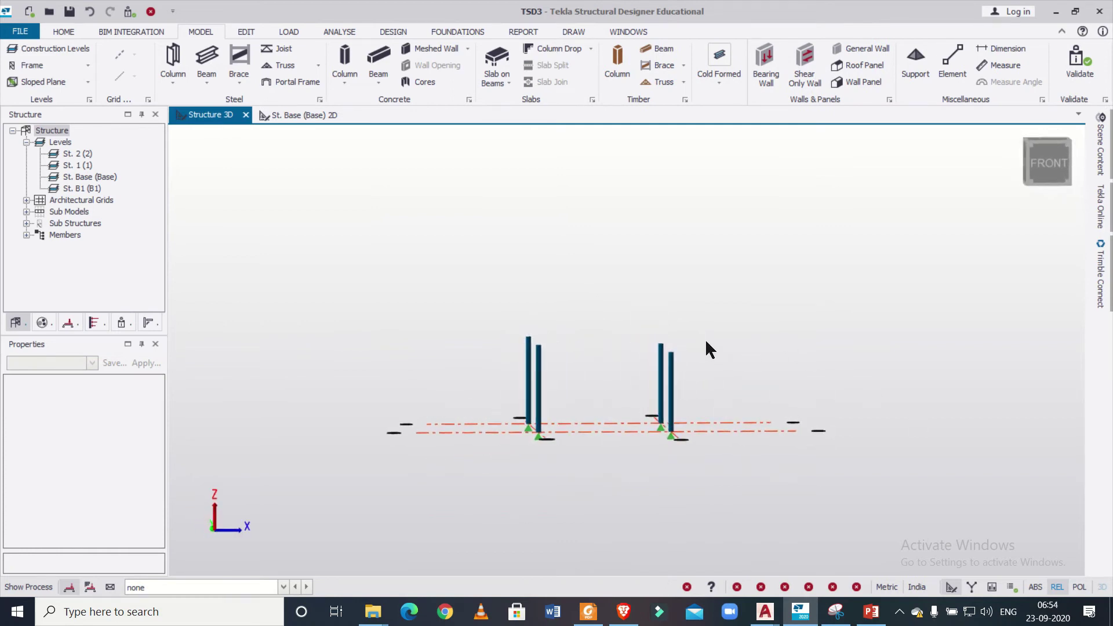
pyautogui.press('i')
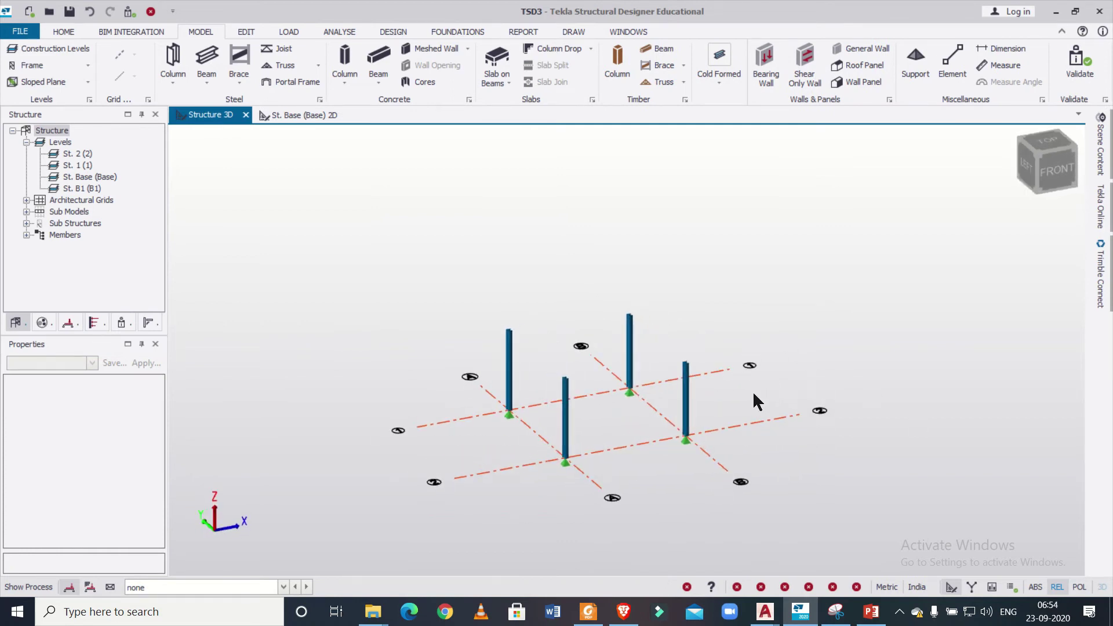
pyautogui.scroll(3, 768, 431)
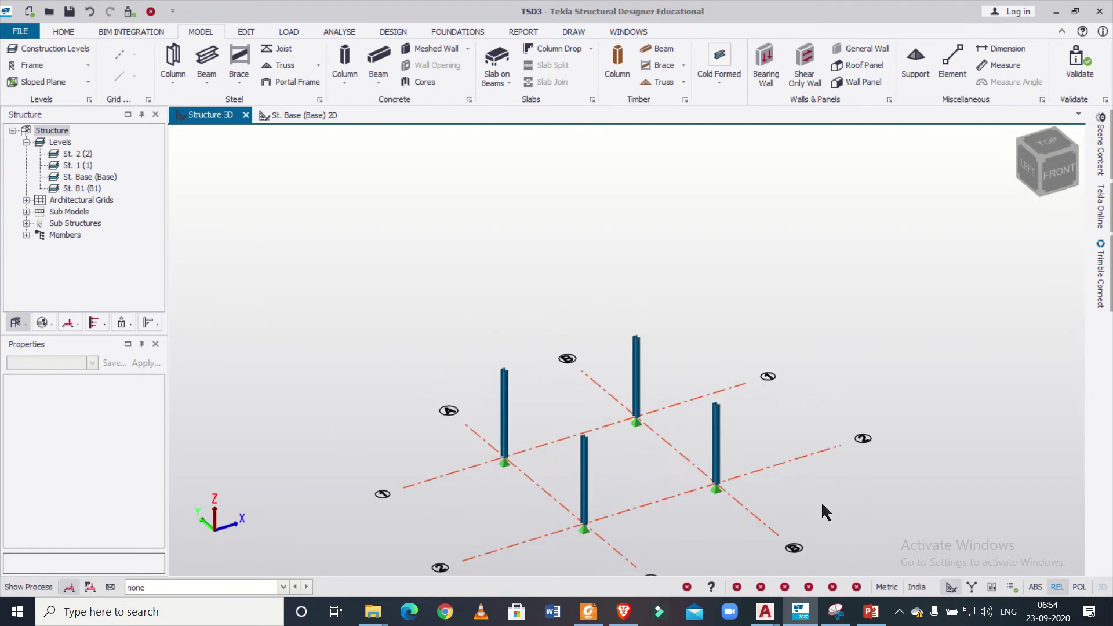
pyautogui.scroll(2, 707, 352)
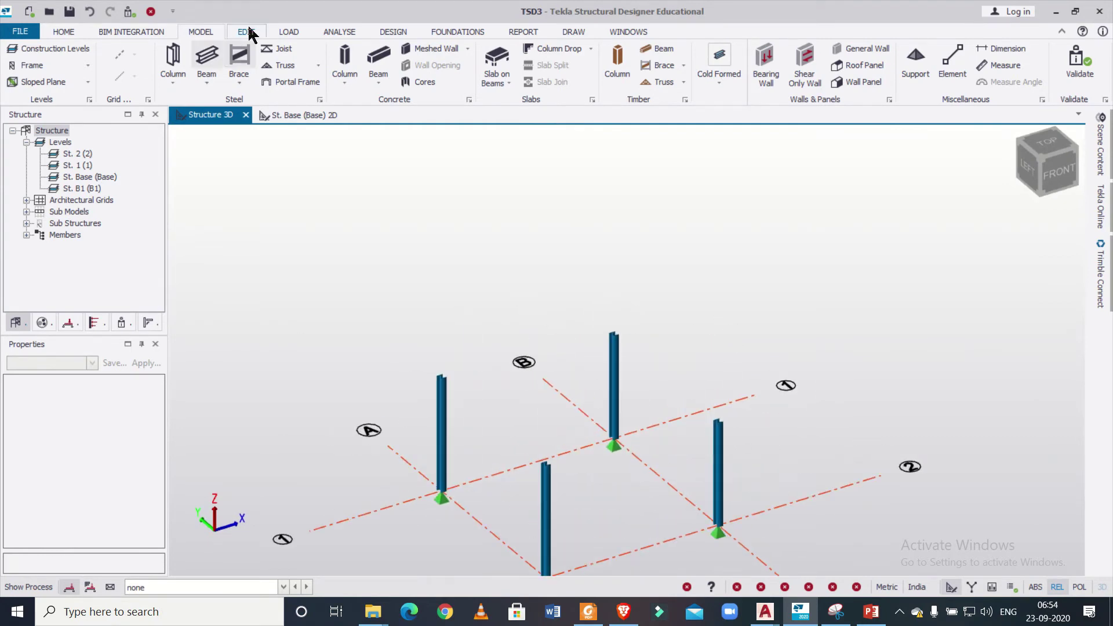
pyautogui.click(206, 64)
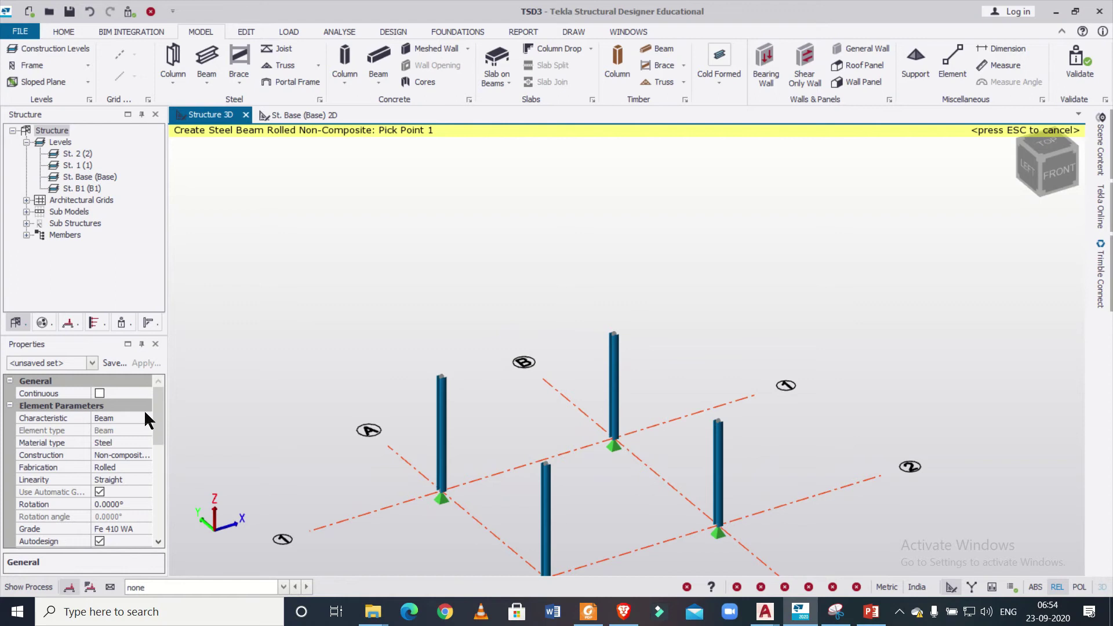
# Draw four MB 350 steel beams joining the column tops around the perimeter
pyautogui.moveTo(153, 412); pyautogui.dragTo(155, 454)
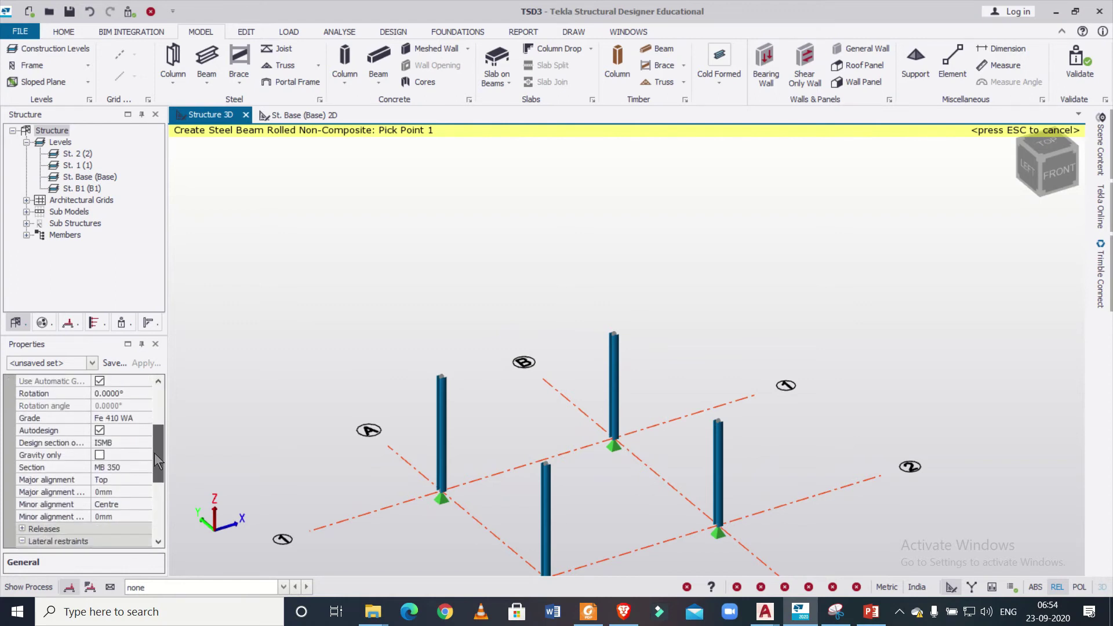
pyautogui.click(446, 384)
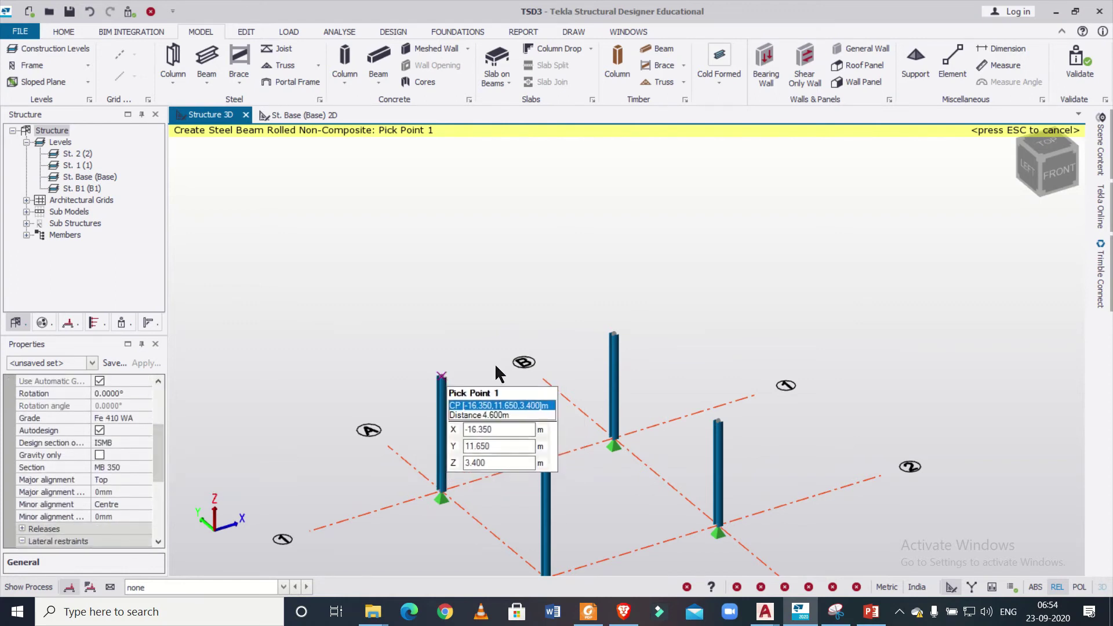
pyautogui.click(613, 336)
pyautogui.click(614, 336)
pyautogui.click(718, 422)
pyautogui.click(719, 422)
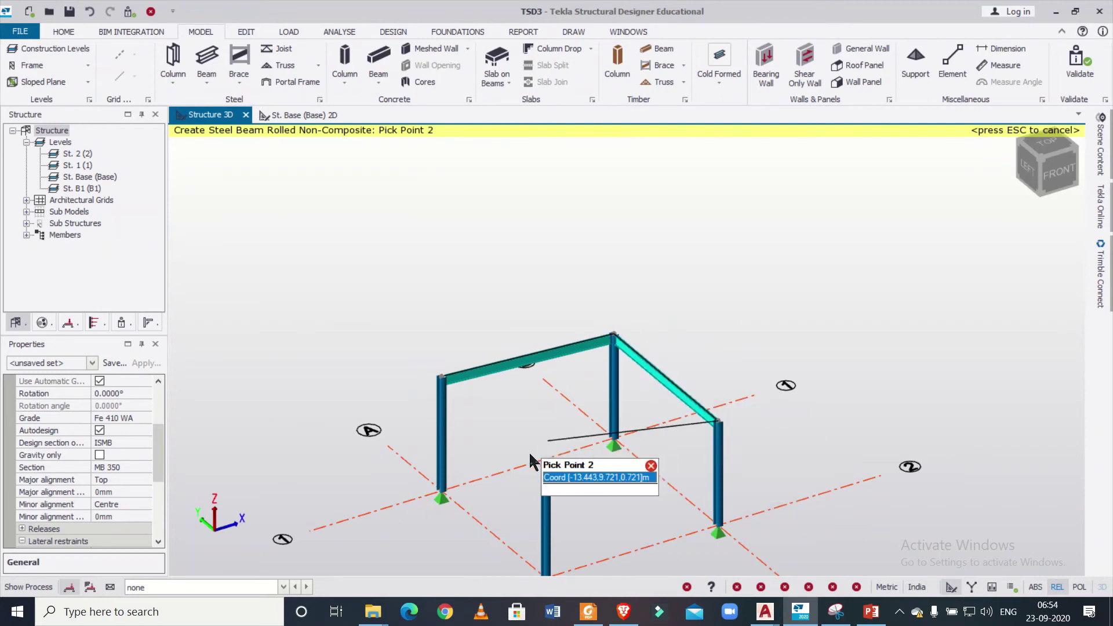
pyautogui.click(545, 464)
pyautogui.scroll(3, 567, 481)
pyautogui.click(545, 463)
pyautogui.click(440, 377)
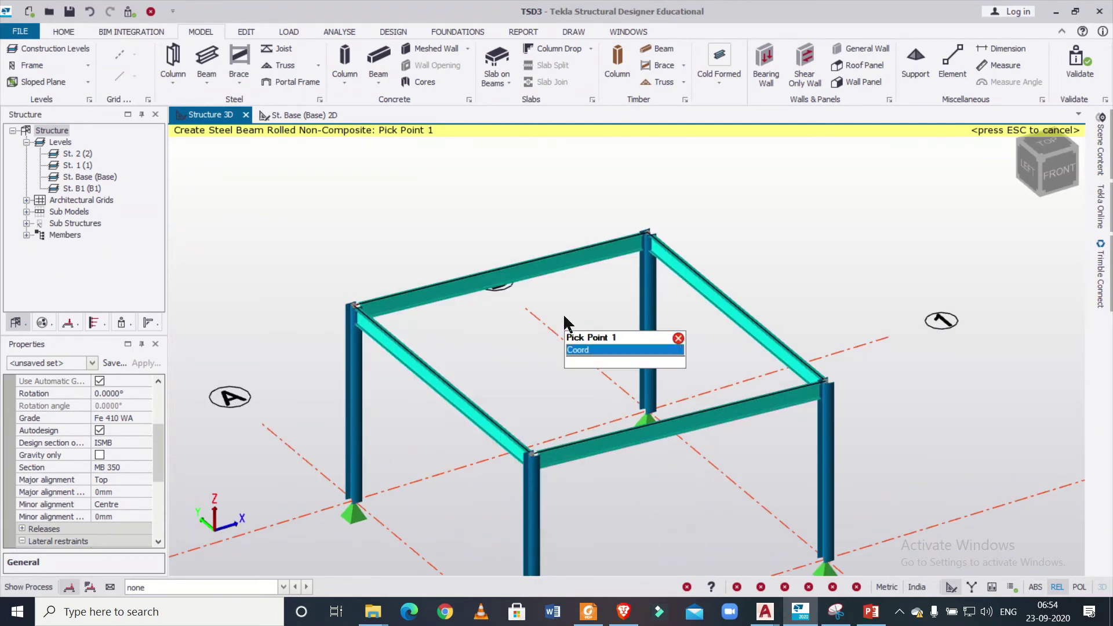
pyautogui.moveTo(564, 316); pyautogui.dragTo(730, 268, button='middle')
pyautogui.scroll(-3, 730, 268)
pyautogui.press('Escape')
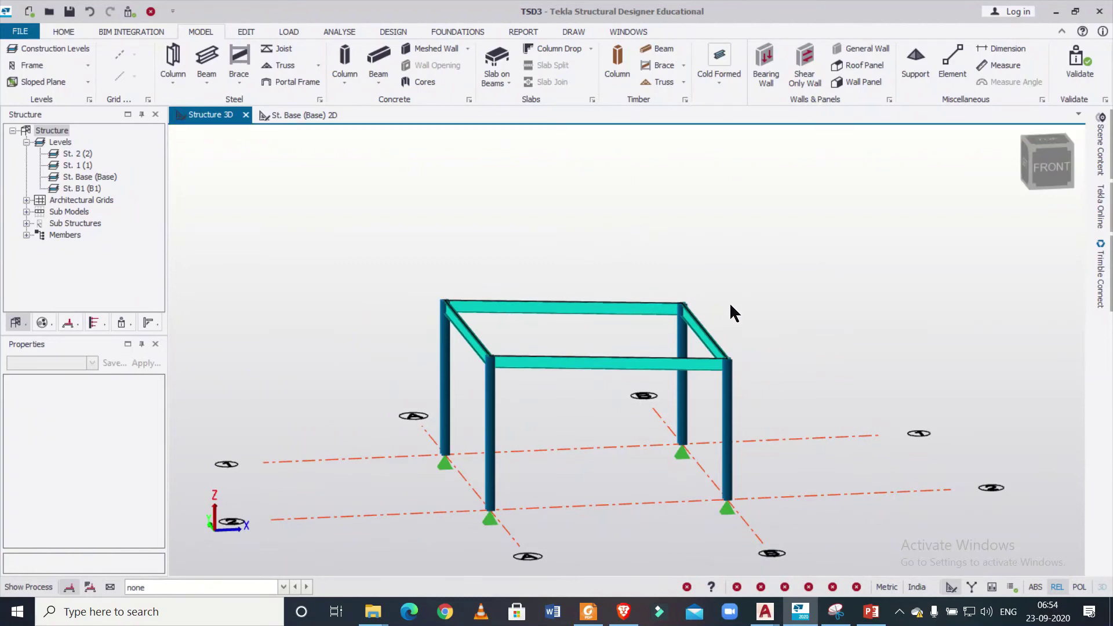
# Open the St. 1 and St. 2 level plans, then return to the 3D structure view
pyautogui.moveTo(729, 307); pyautogui.dragTo(480, 400, button='middle')
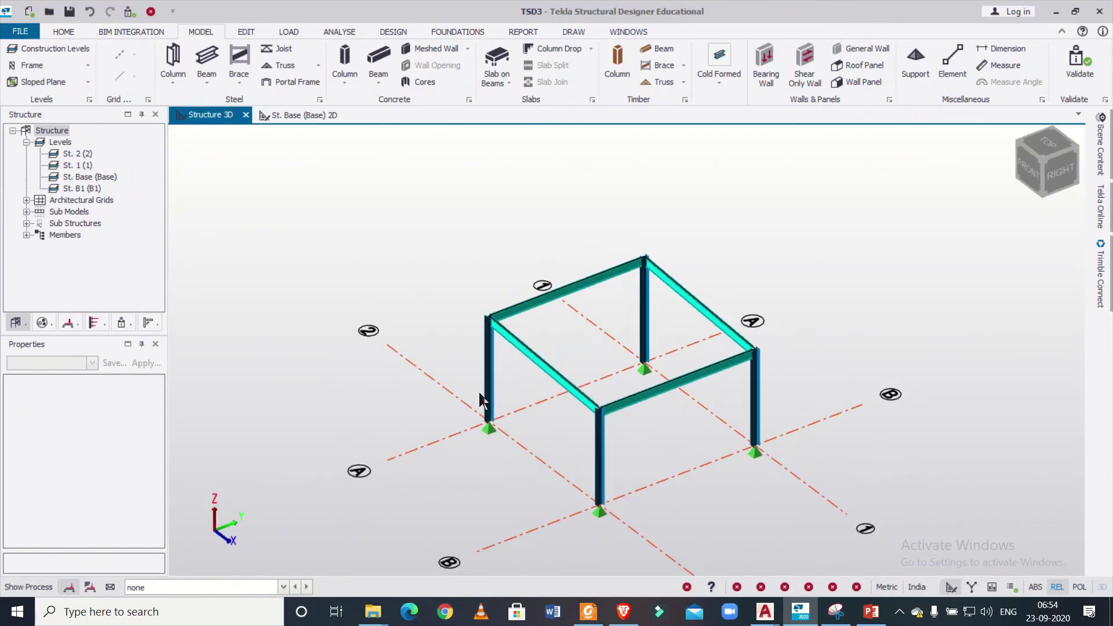
pyautogui.scroll(2, 607, 342)
pyautogui.moveTo(411, 329); pyautogui.dragTo(696, 301, button='middle')
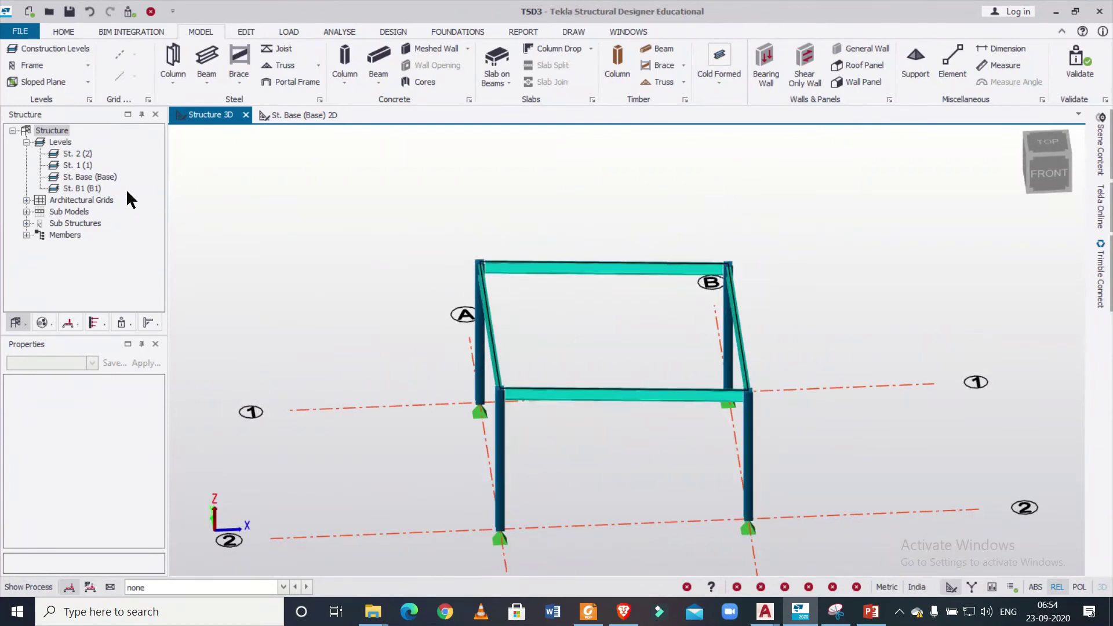
pyautogui.click(301, 116)
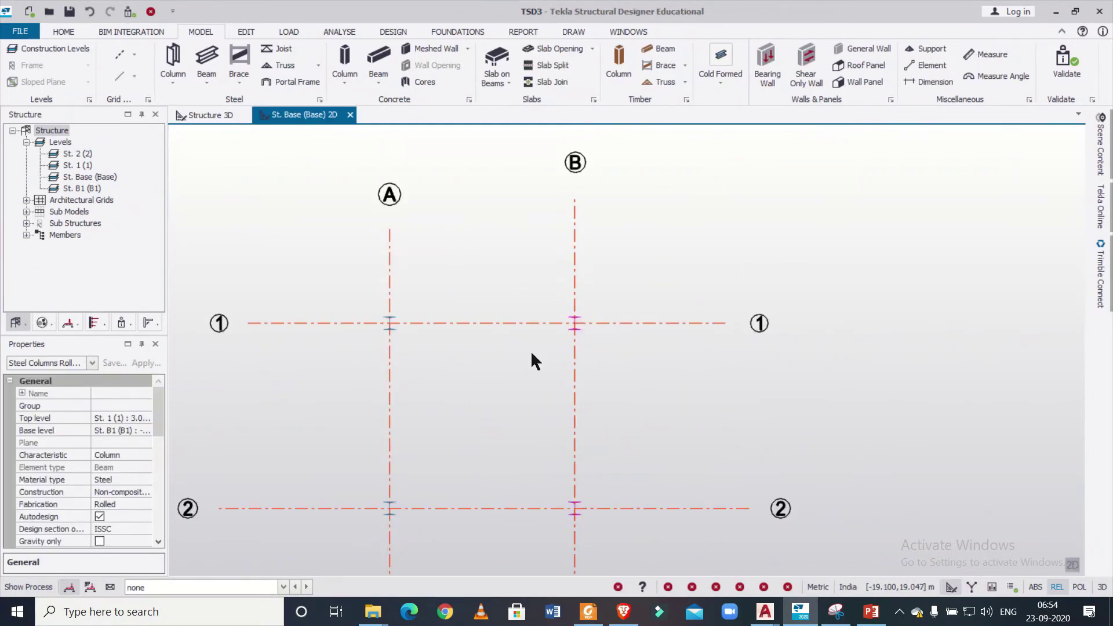
pyautogui.click(87, 165)
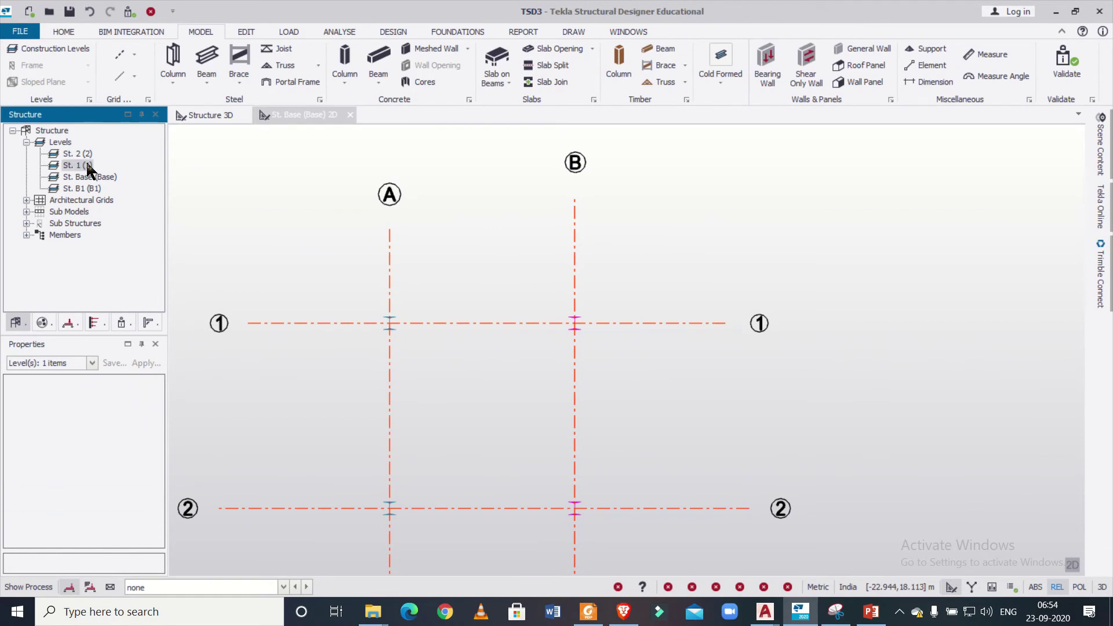
pyautogui.doubleClick(88, 166)
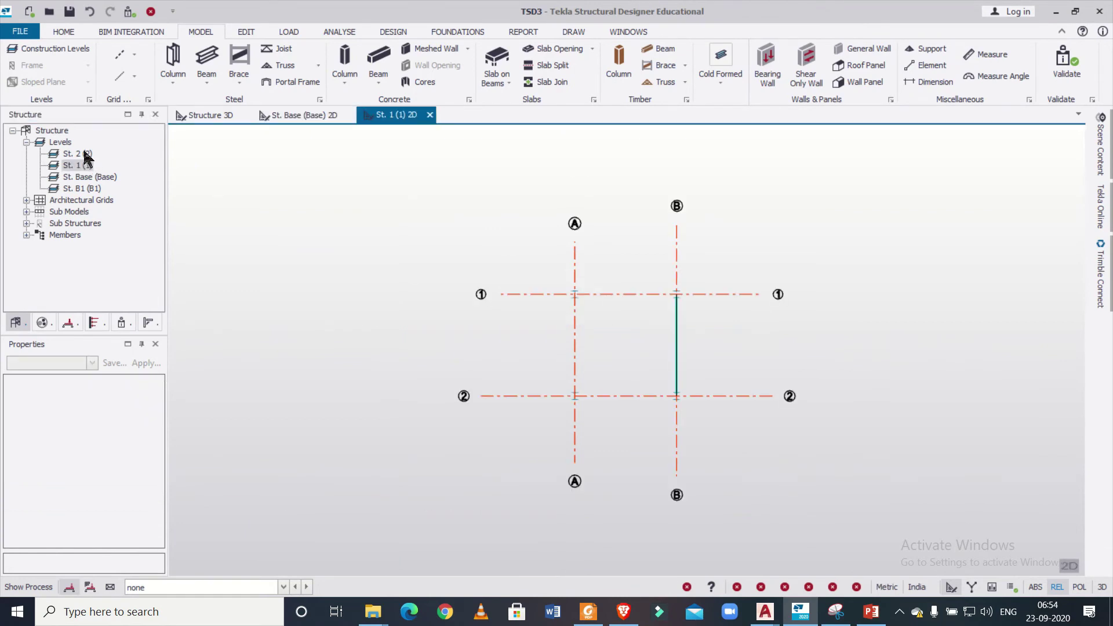
pyautogui.doubleClick(84, 154)
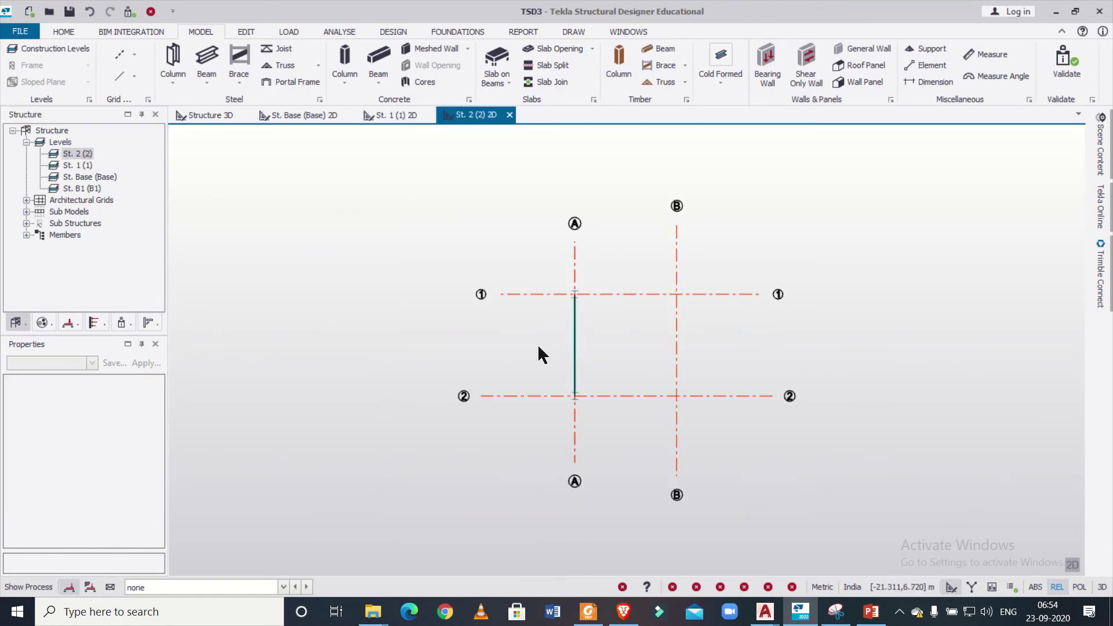
pyautogui.click(217, 116)
# Open the IP 1 slope plan from the Slopes group and centre the beam frame within grids A/B, 1/2
pyautogui.moveTo(899, 449); pyautogui.dragTo(522, 440, button='middle')
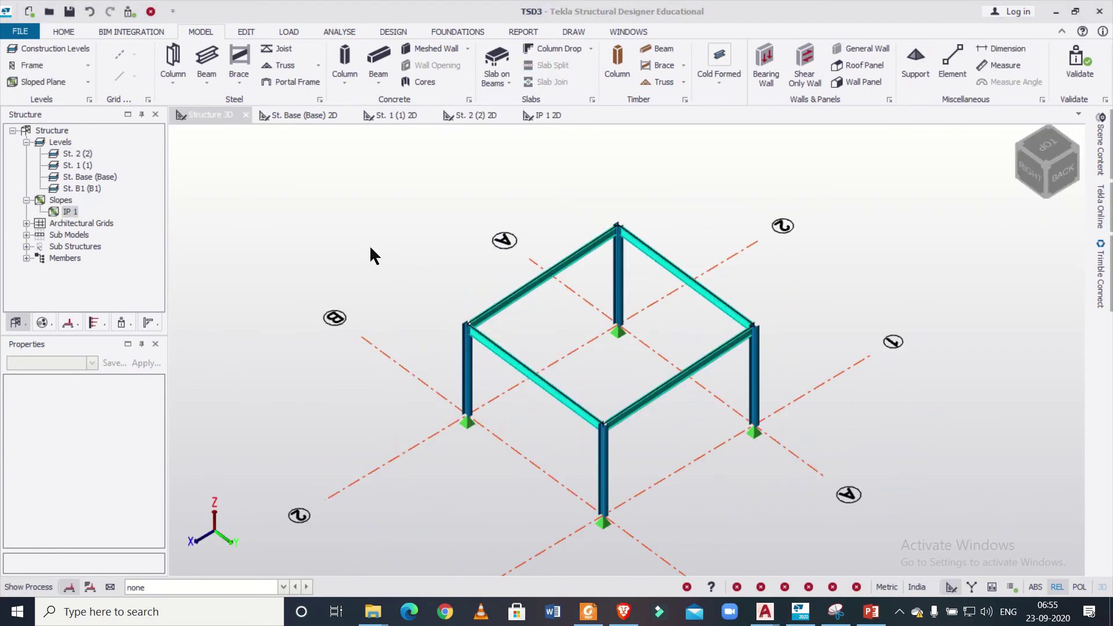
pyautogui.click(25, 201)
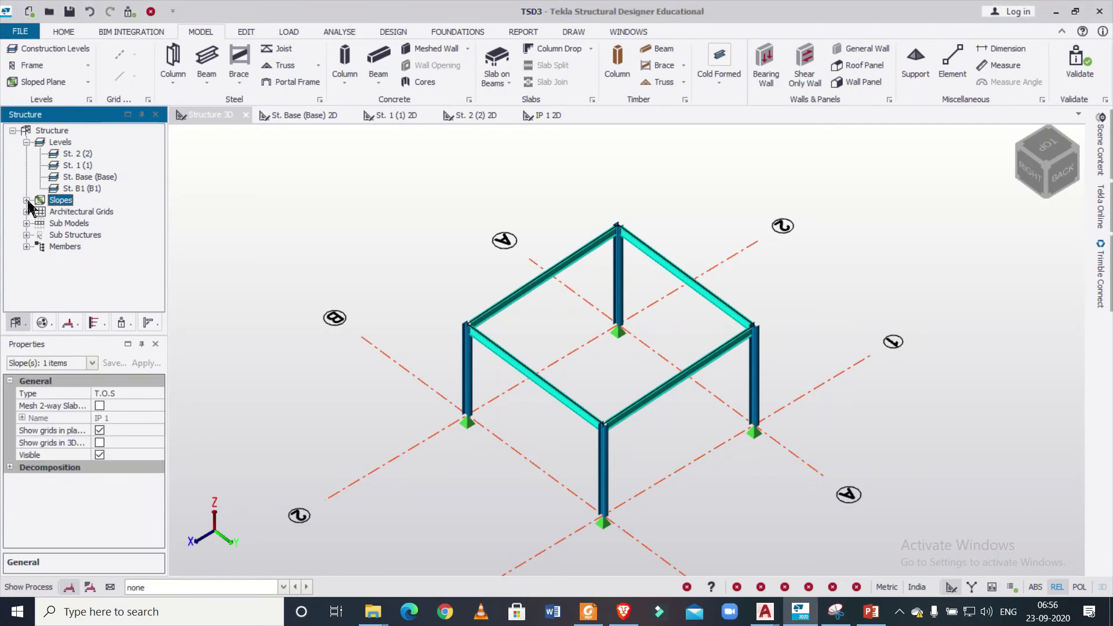
pyautogui.click(26, 201)
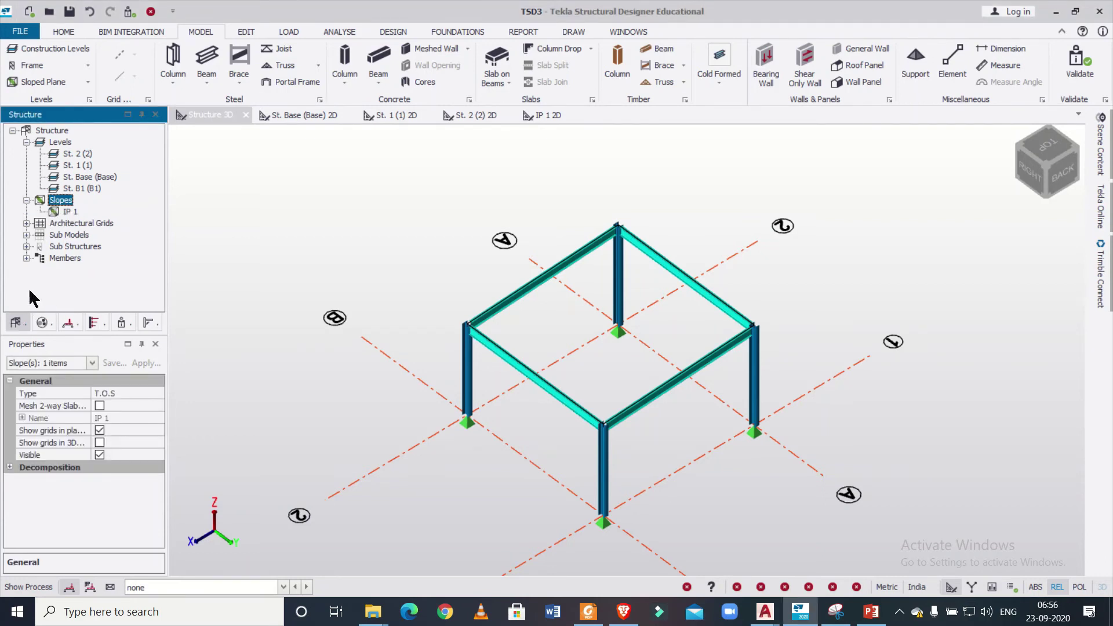
pyautogui.click(68, 212)
pyautogui.doubleClick(68, 212)
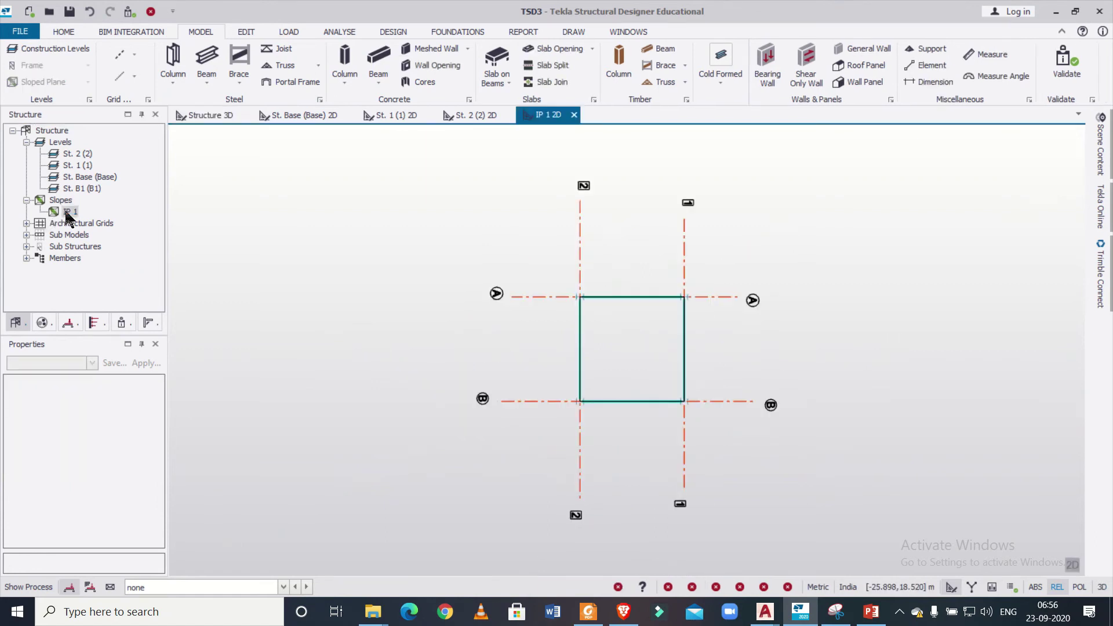
pyautogui.scroll(2, 649, 277)
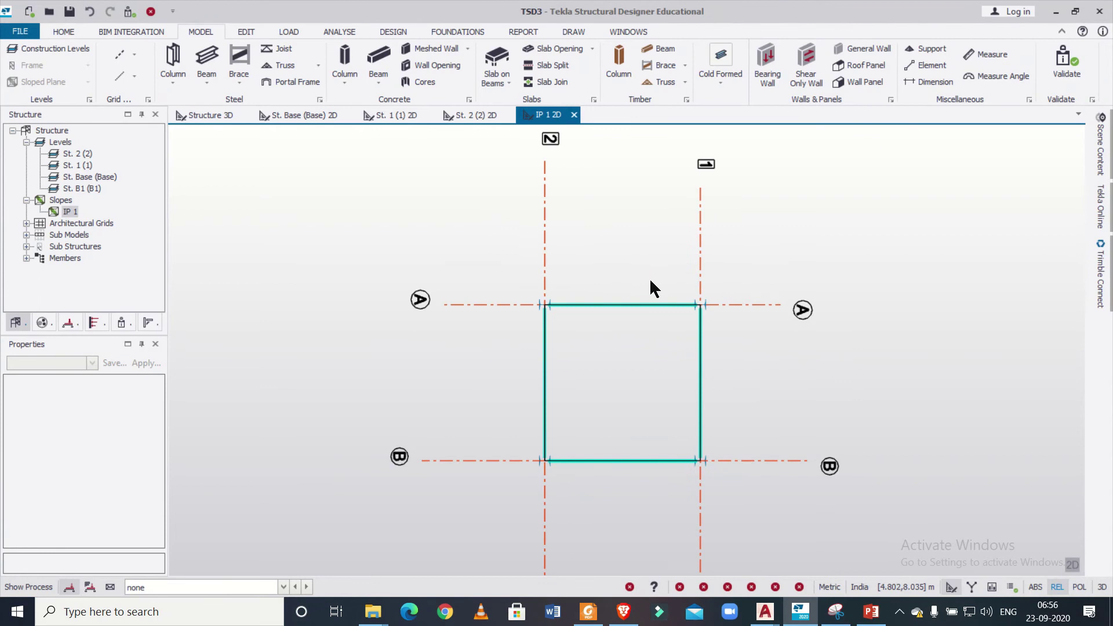
pyautogui.moveTo(639, 331); pyautogui.dragTo(614, 314, button='middle')
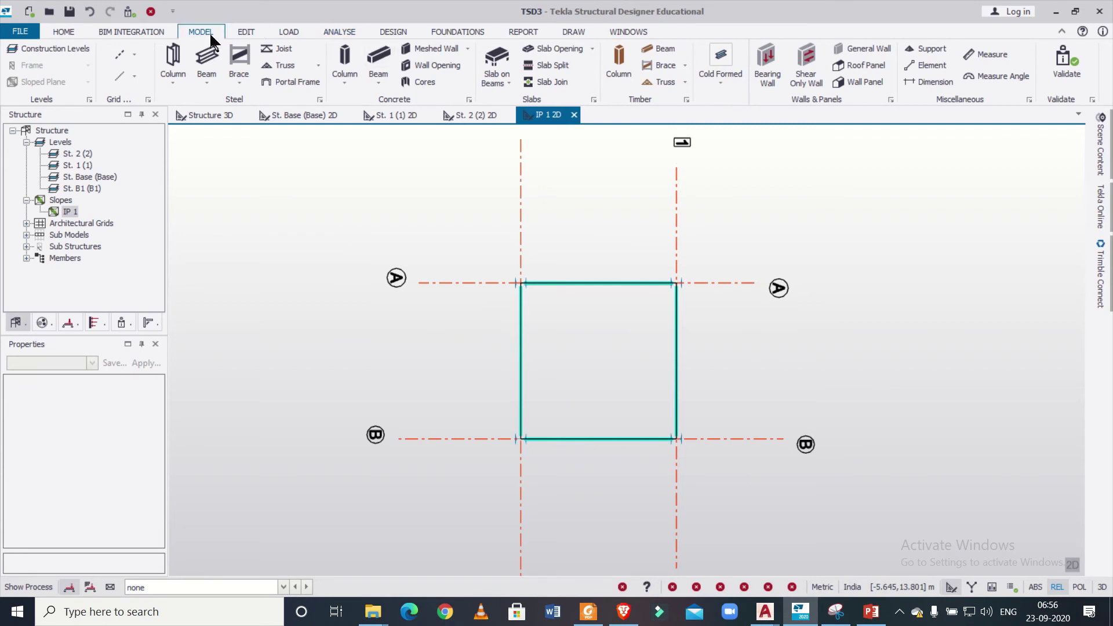
# Draw a roof panel through the four grid-corner intersections of the A/B, 1/2 bay, then view it in 3D
pyautogui.click(863, 66)
pyautogui.click(521, 282)
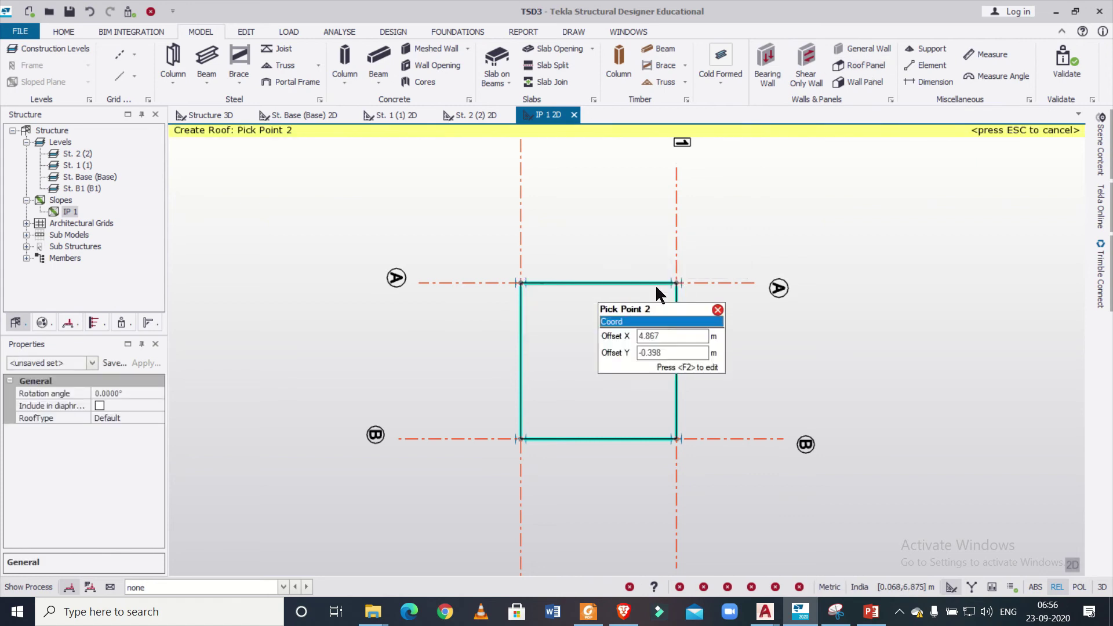
pyautogui.click(675, 283)
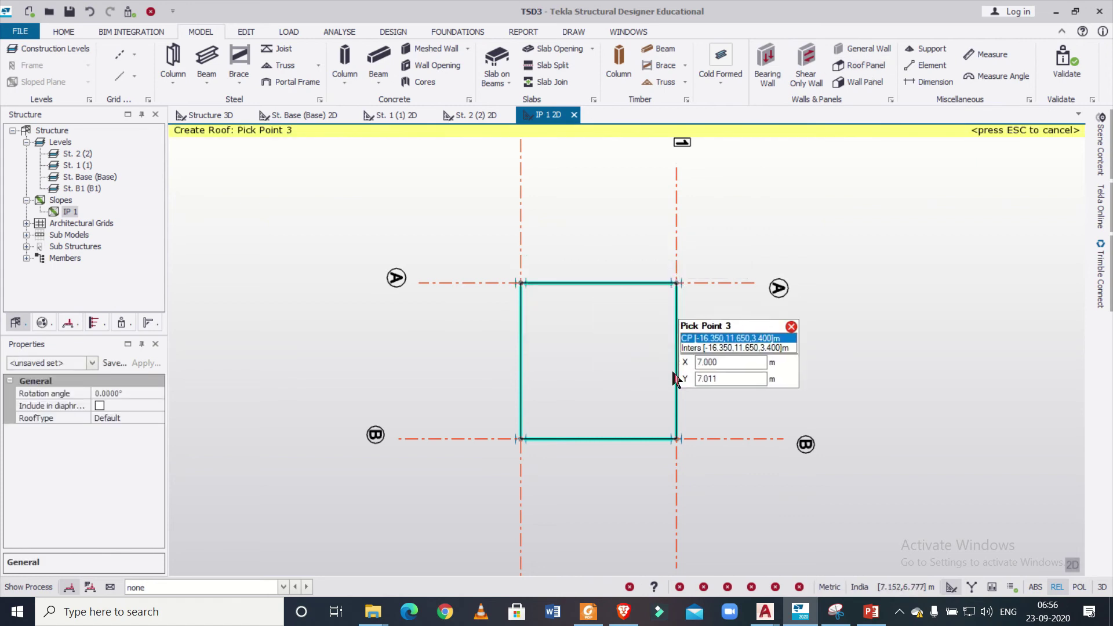
pyautogui.click(680, 439)
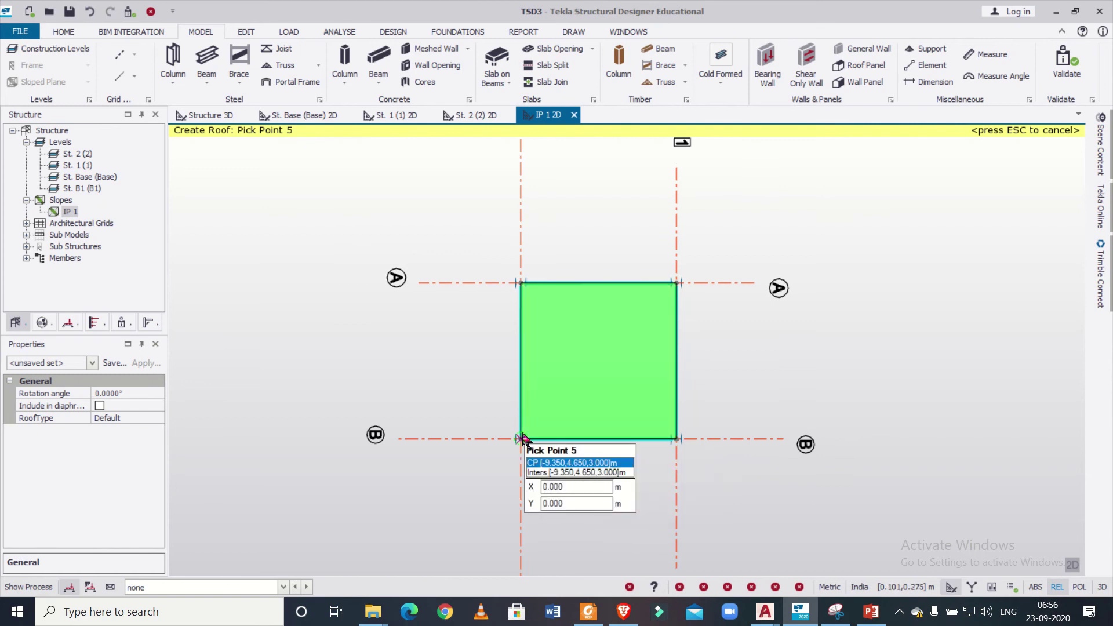
pyautogui.click(521, 439)
pyautogui.scroll(-2, 617, 401)
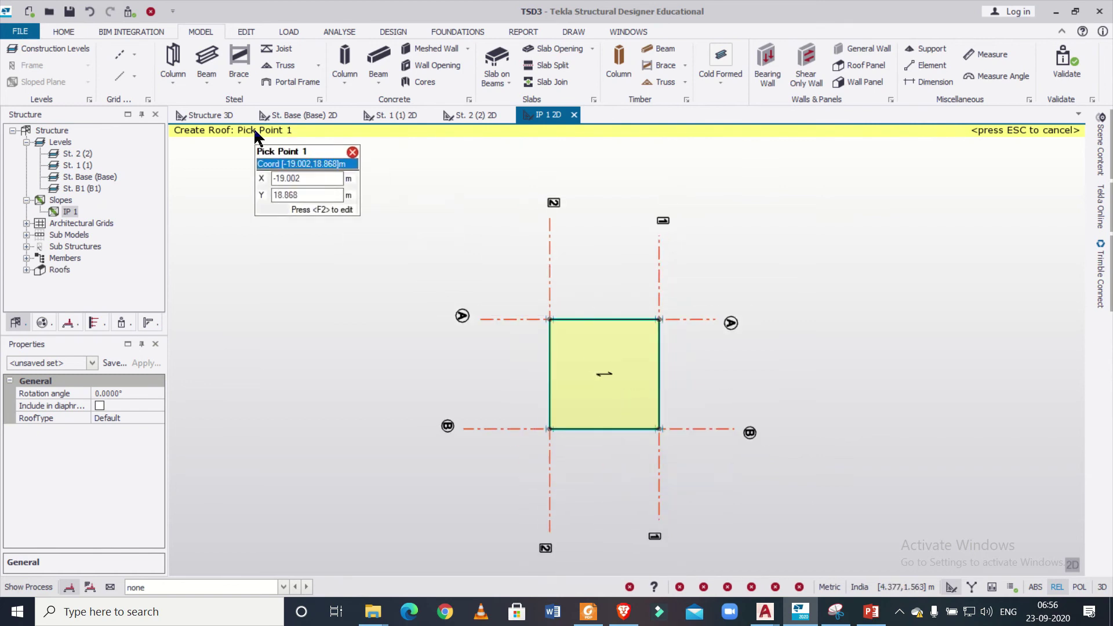
pyautogui.click(214, 115)
# Orbit and zoom the 3D view to inspect the roofed frame from a lower angle
pyautogui.moveTo(774, 504); pyautogui.dragTo(759, 439, button='middle')
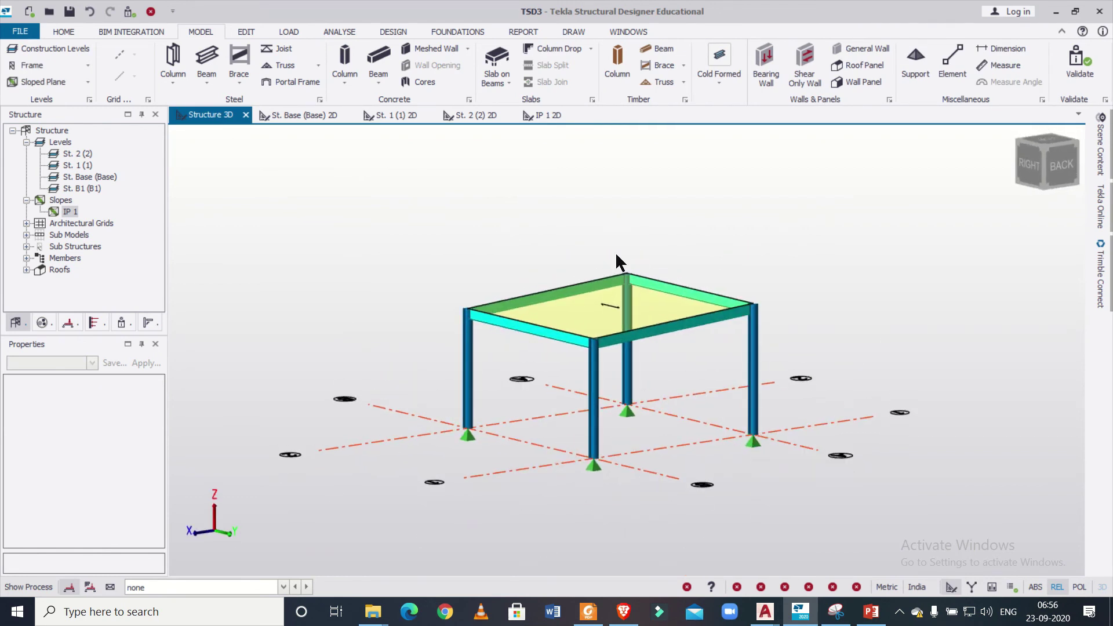
pyautogui.scroll(1, 614, 243)
pyautogui.scroll(1, 613, 230)
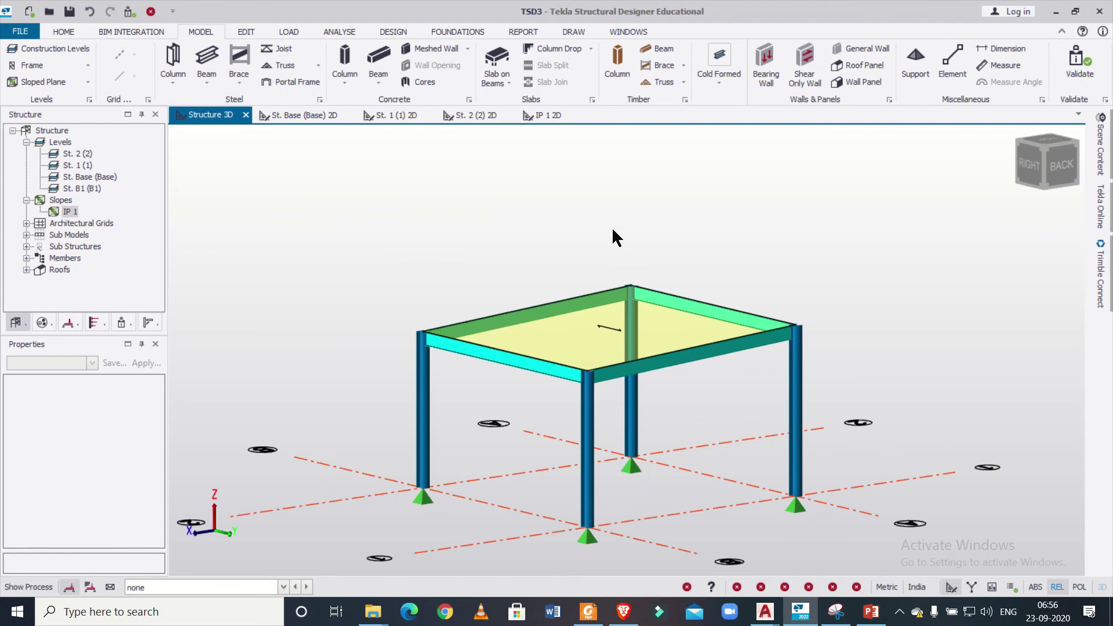
pyautogui.scroll(1, 612, 237)
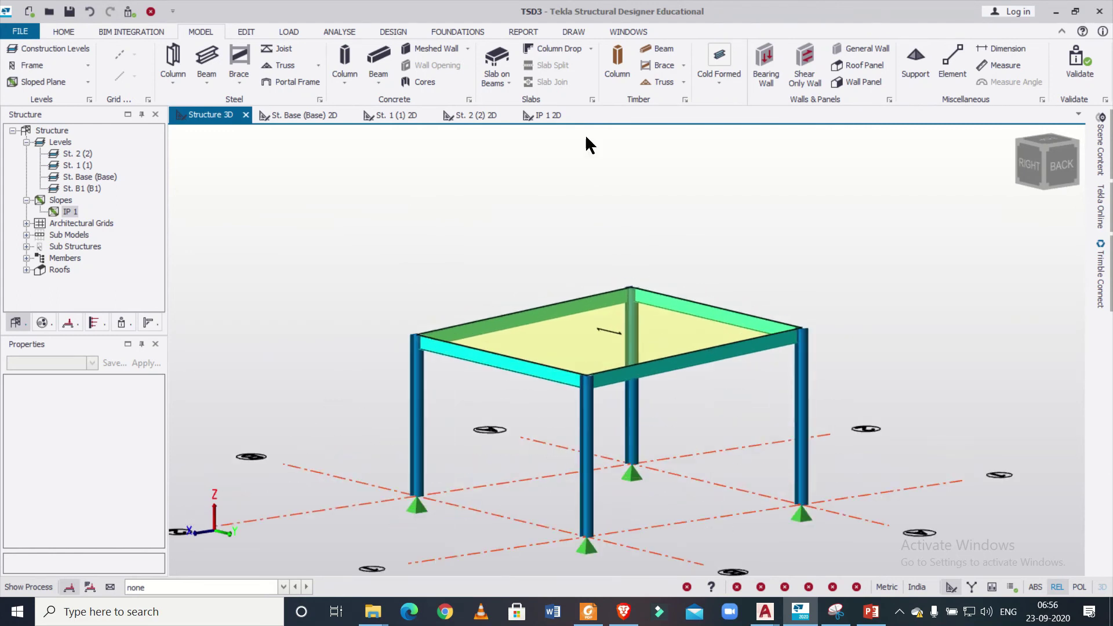
# Return to the IP 1 slope plan and cancel a steel beam after picking its start point
pyautogui.click(564, 116)
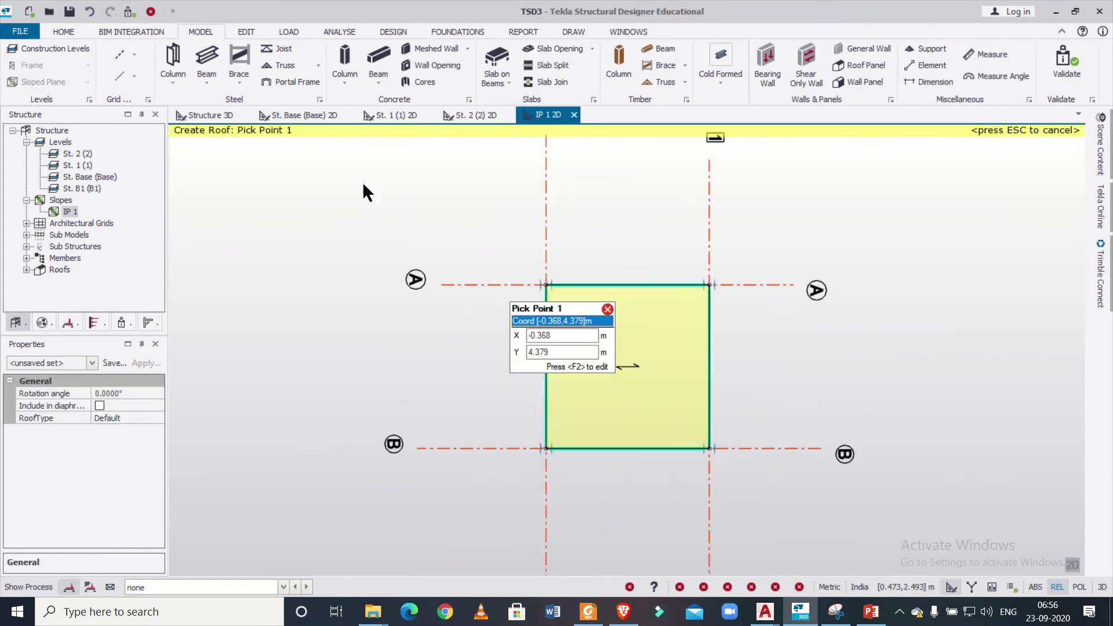
pyautogui.click(205, 61)
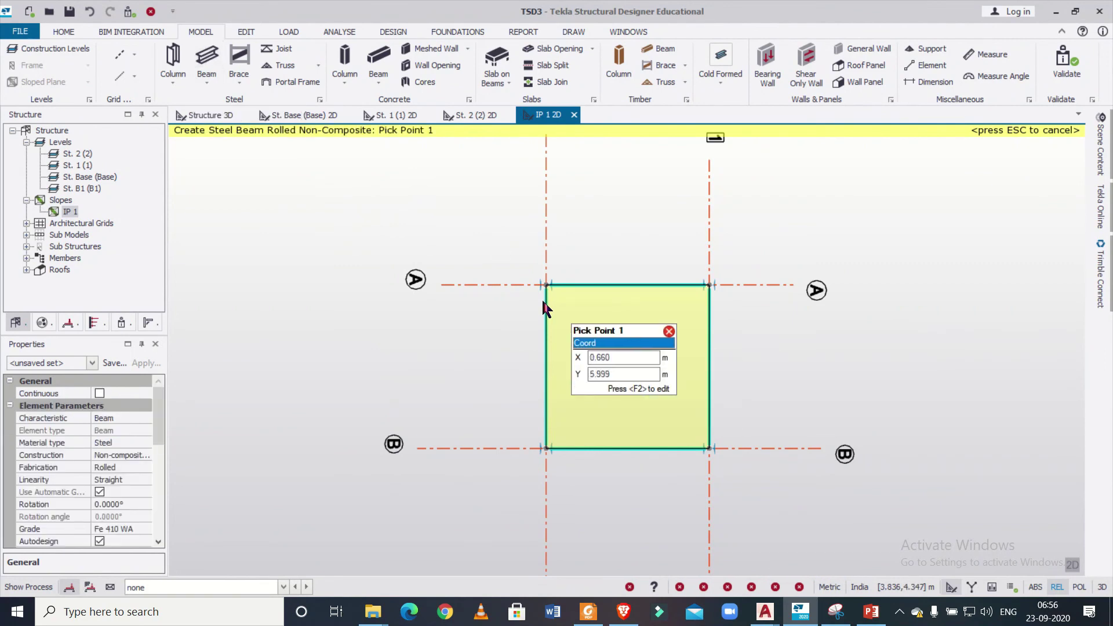
pyautogui.click(544, 291)
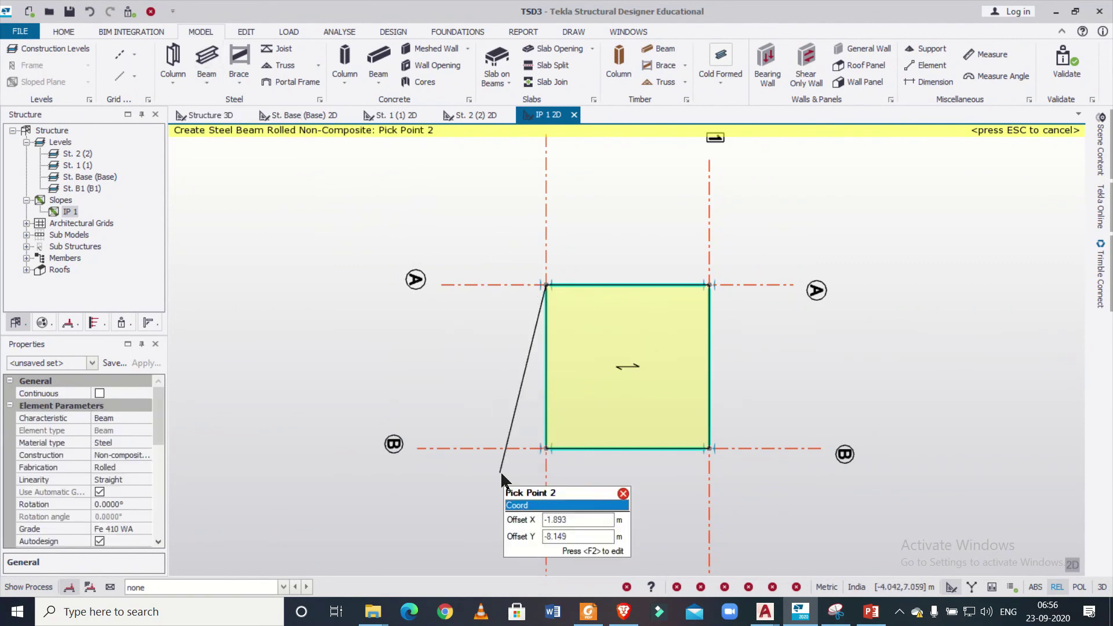
pyautogui.press('Escape')
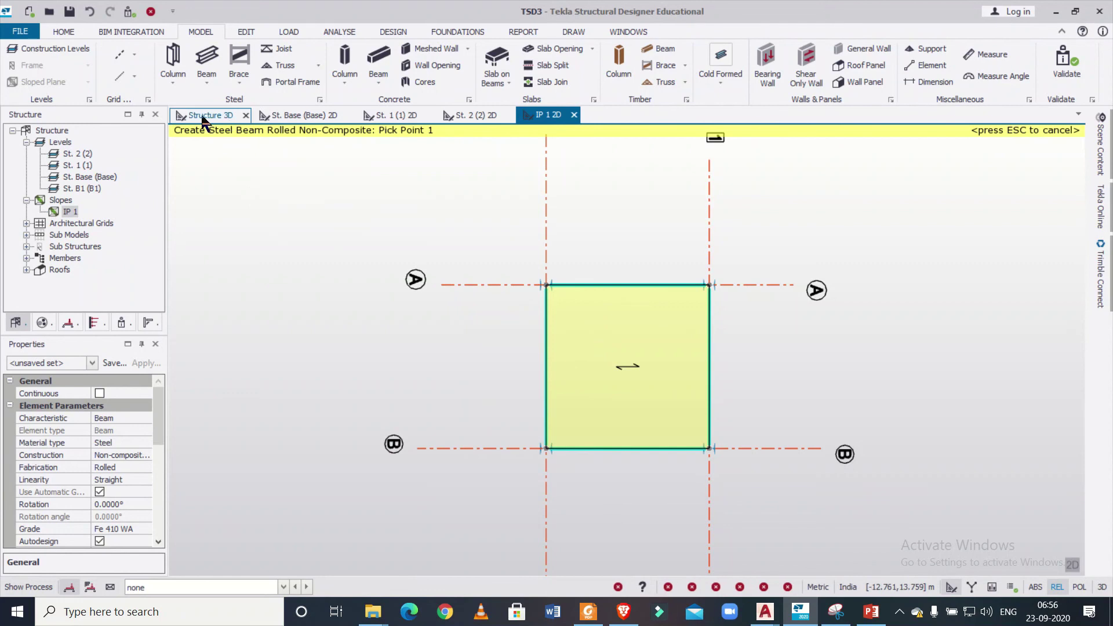
# Orbit the 3D structure view to inspect the yellow roof panel on the four-column beam frame
pyautogui.click(203, 117)
pyautogui.scroll(-3, 338, 329)
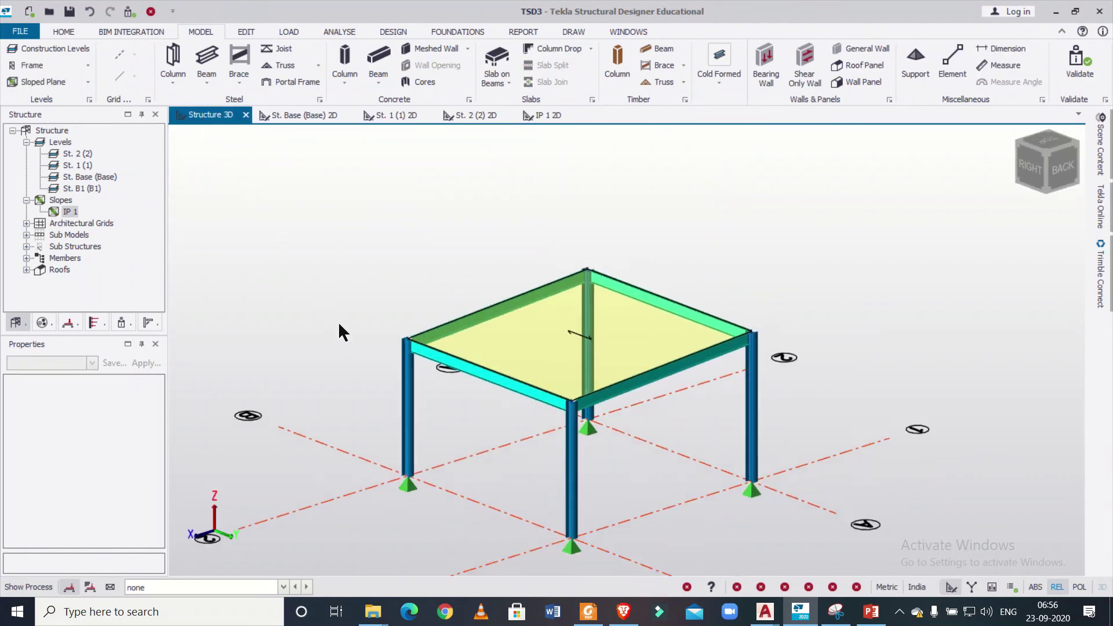
pyautogui.scroll(1, 461, 422)
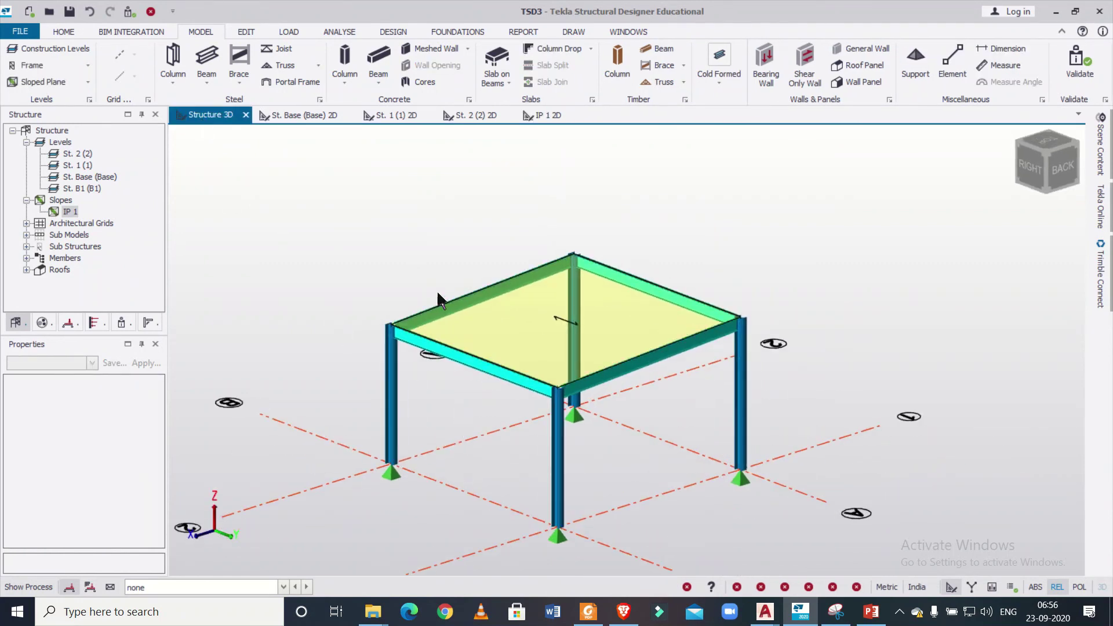
pyautogui.moveTo(504, 348)
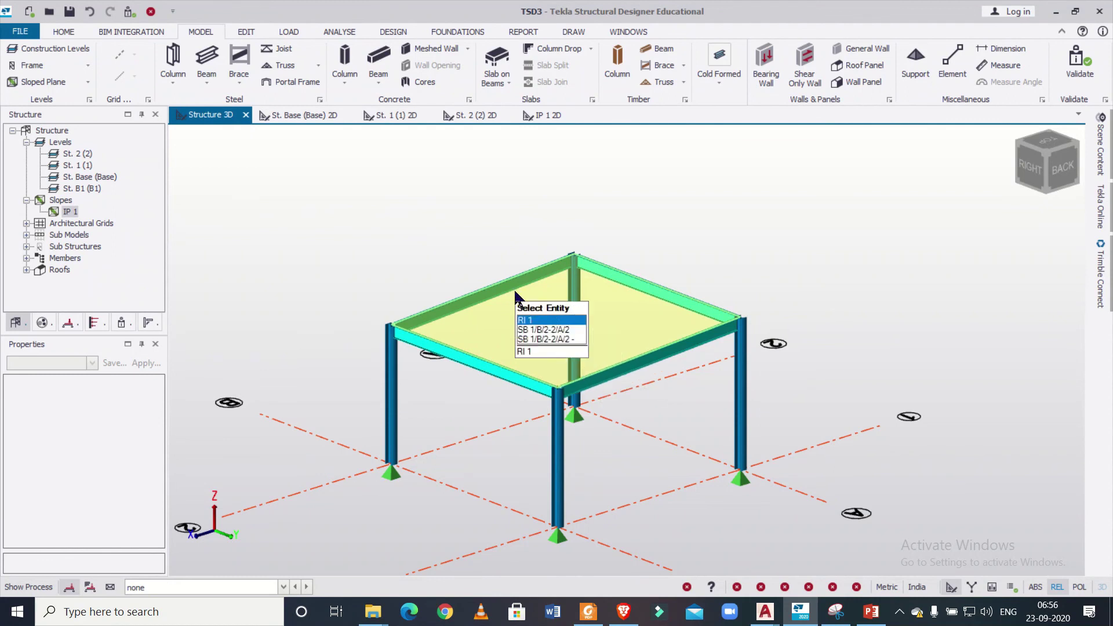
pyautogui.moveTo(597, 355); pyautogui.dragTo(654, 437, button='middle')
pyautogui.moveTo(612, 323)
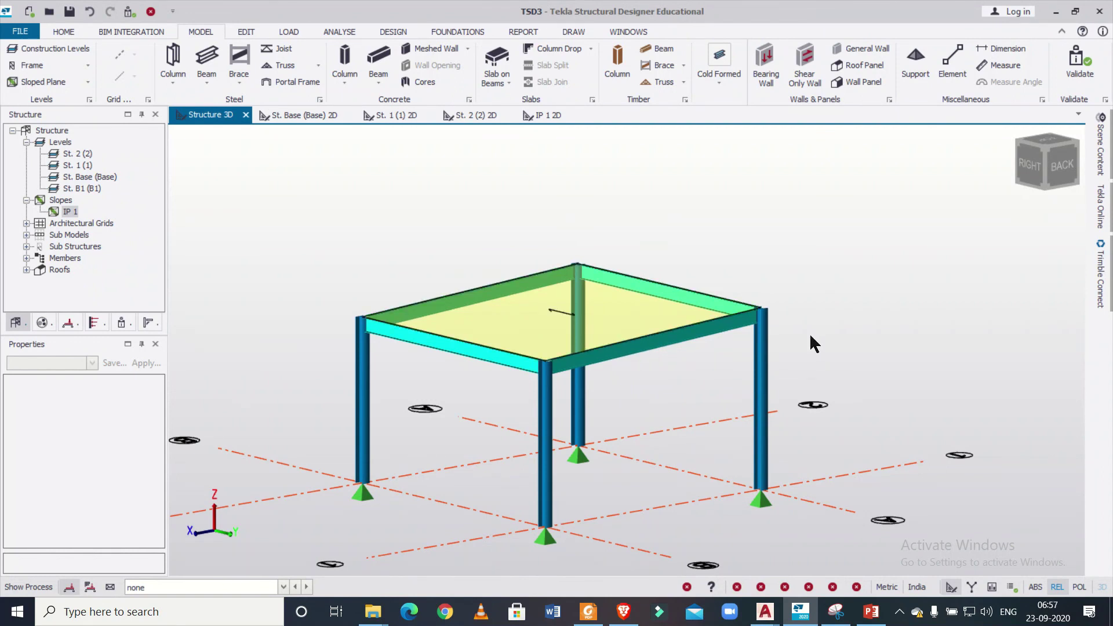
pyautogui.moveTo(810, 336); pyautogui.dragTo(825, 324, button='middle')
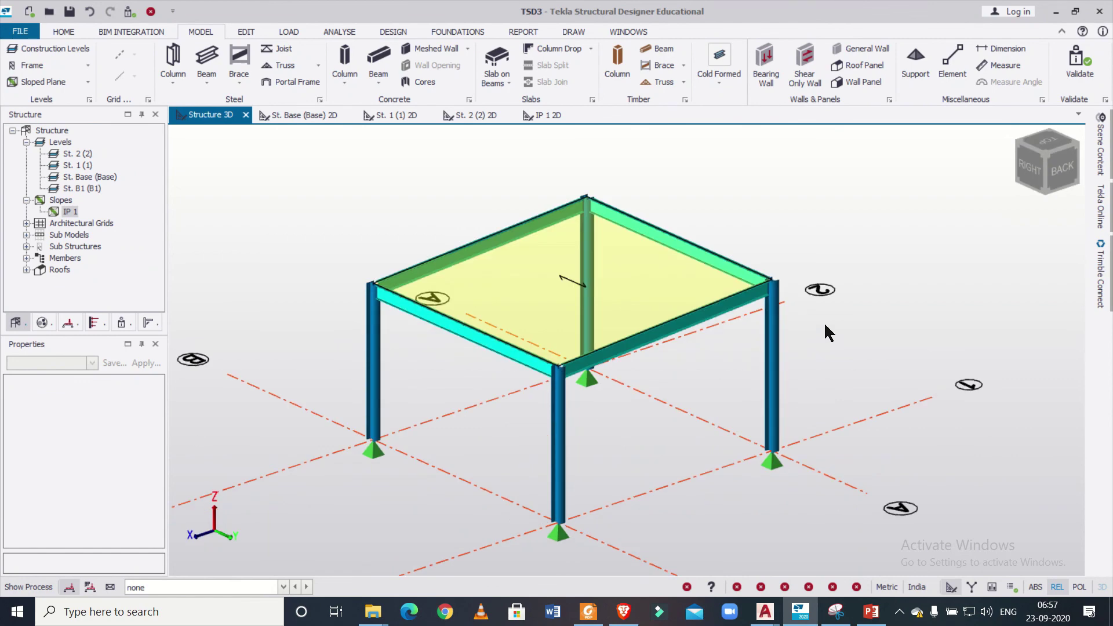